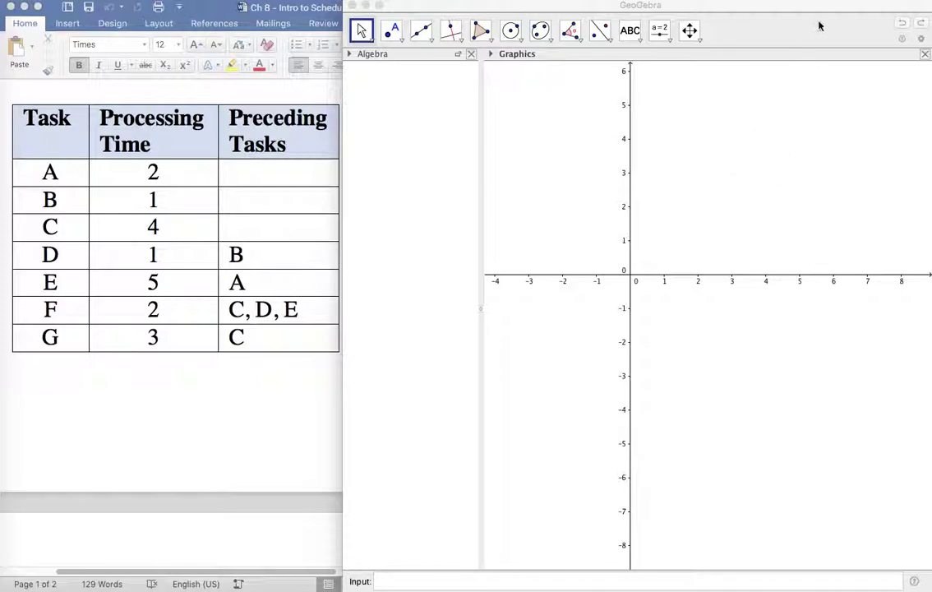
Shift the GeoGebra window slightly left so it overlaps more of the task table
drag(822, 13, 808, 8)
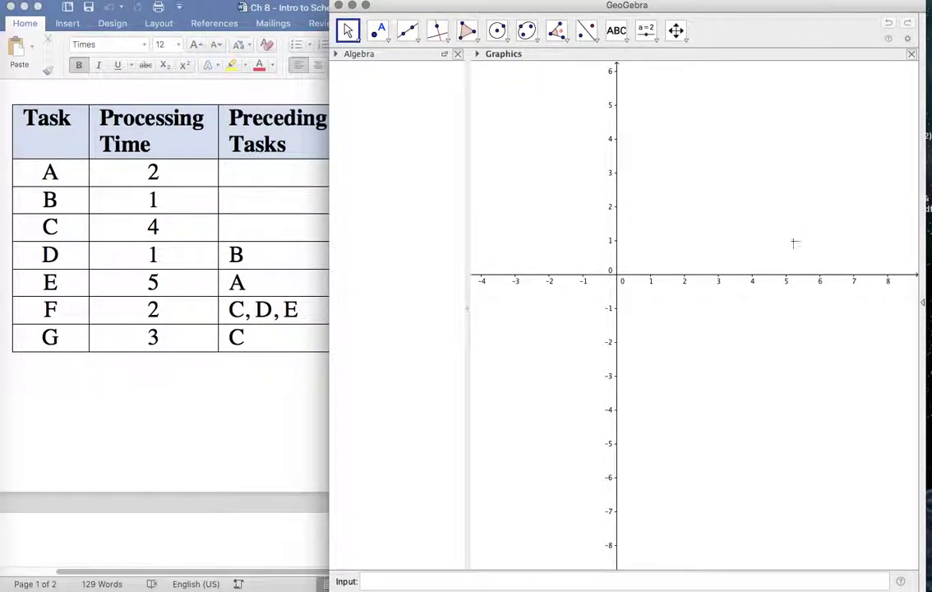
Switch to the Graphics perspective and turn off automatic labels for new objects
click(923, 304)
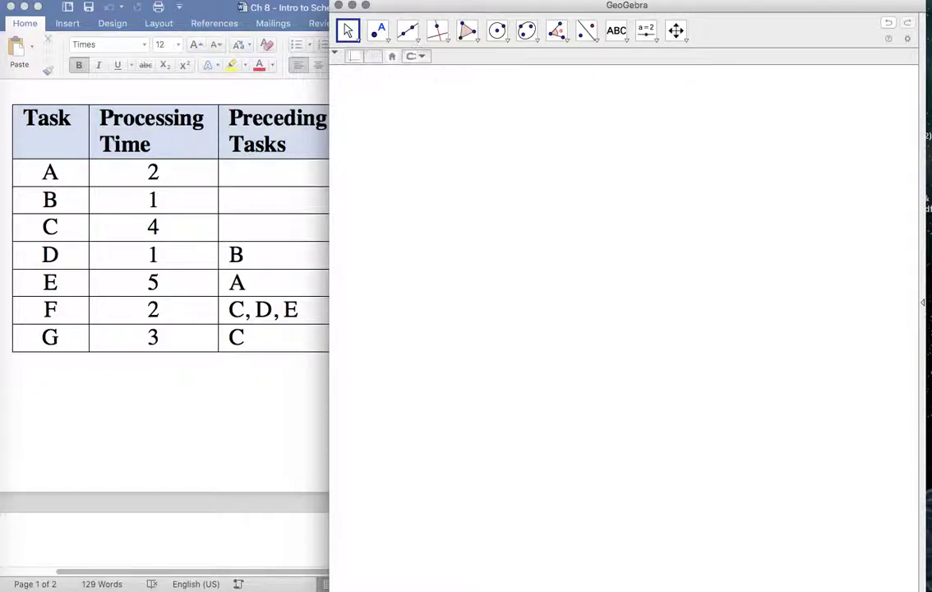
click(179, 3)
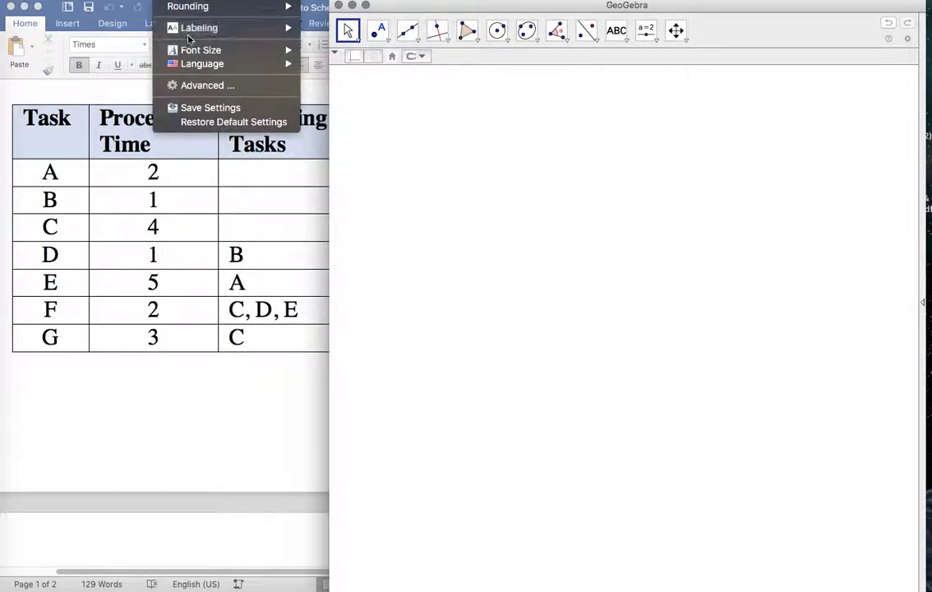
mouse_move(187, 28)
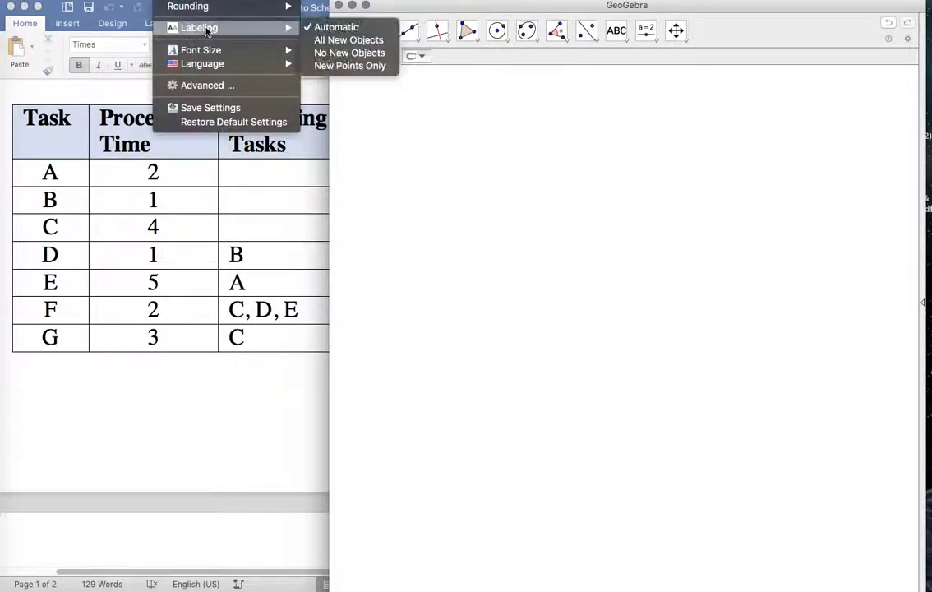
click(358, 54)
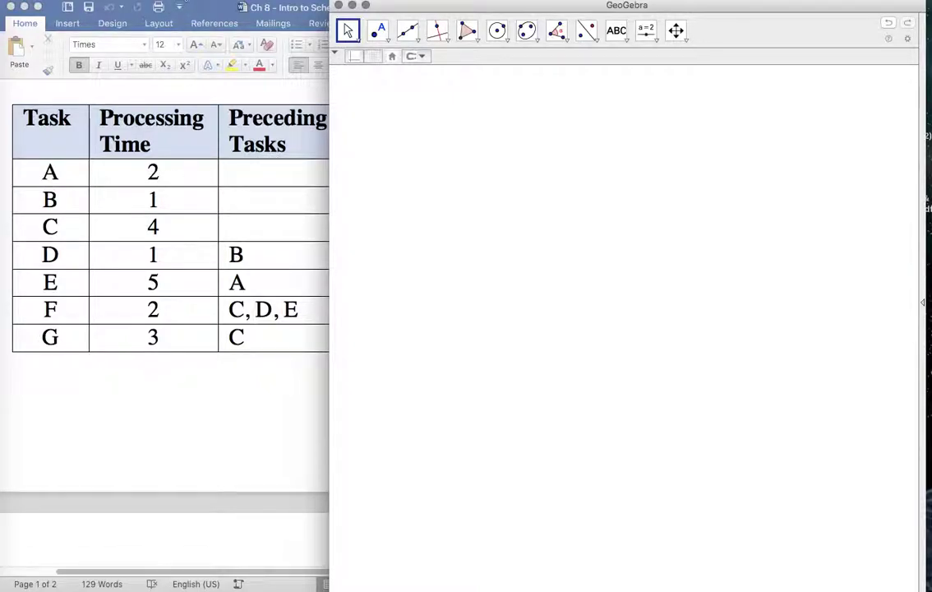
Set the program font size to 18 pt
click(185, 2)
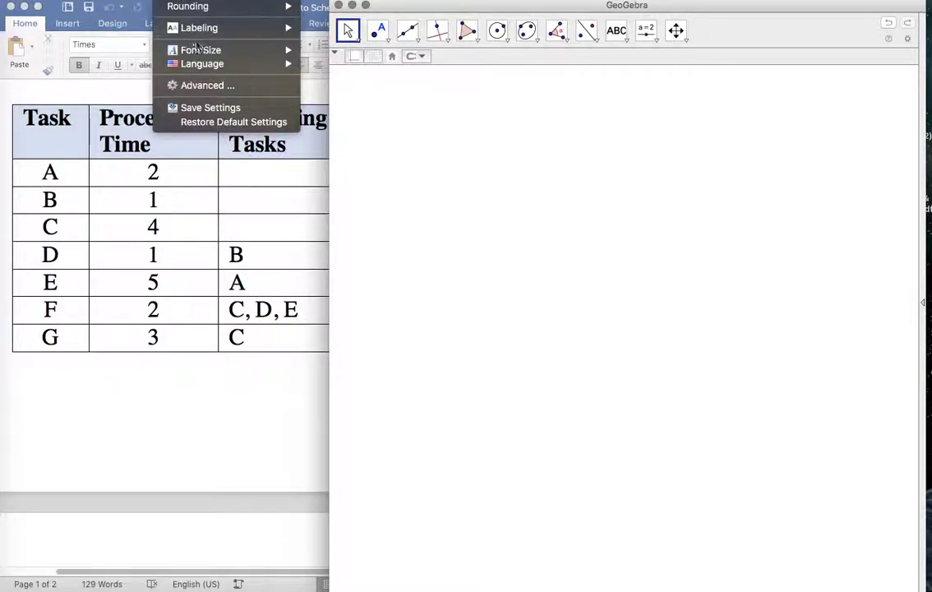
mouse_move(251, 52)
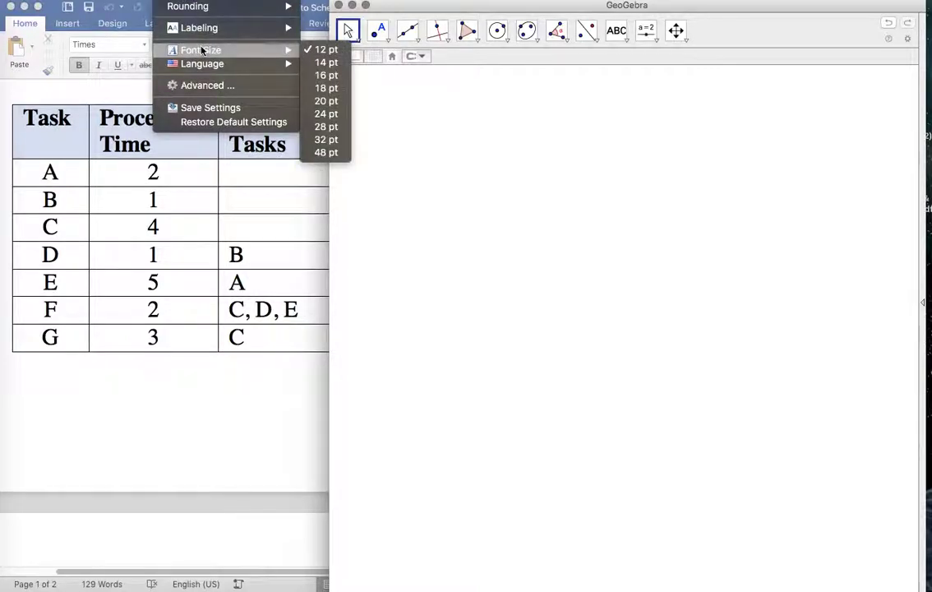
click(320, 88)
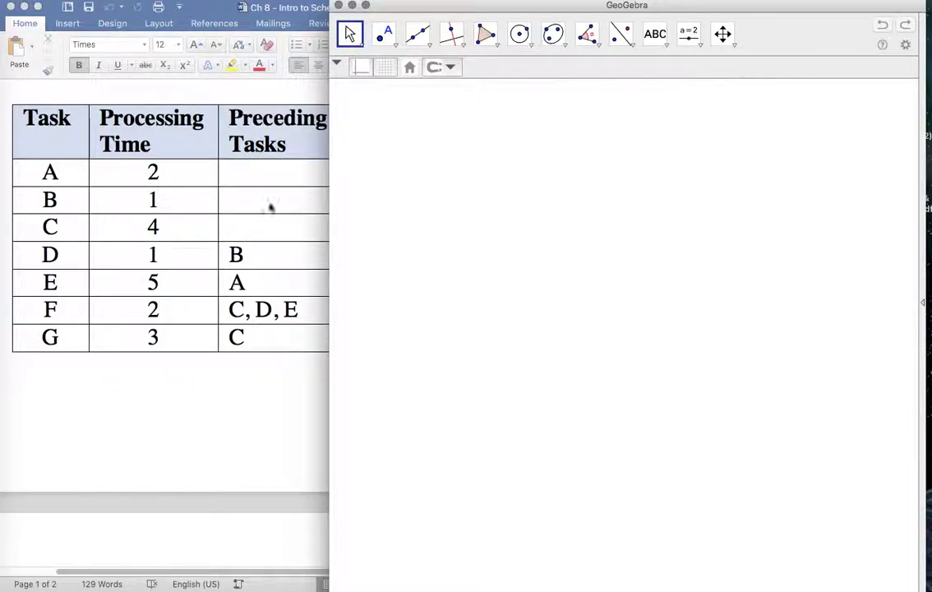
Draw a vector from a point at left of the canvas up to a point at upper right
click(429, 45)
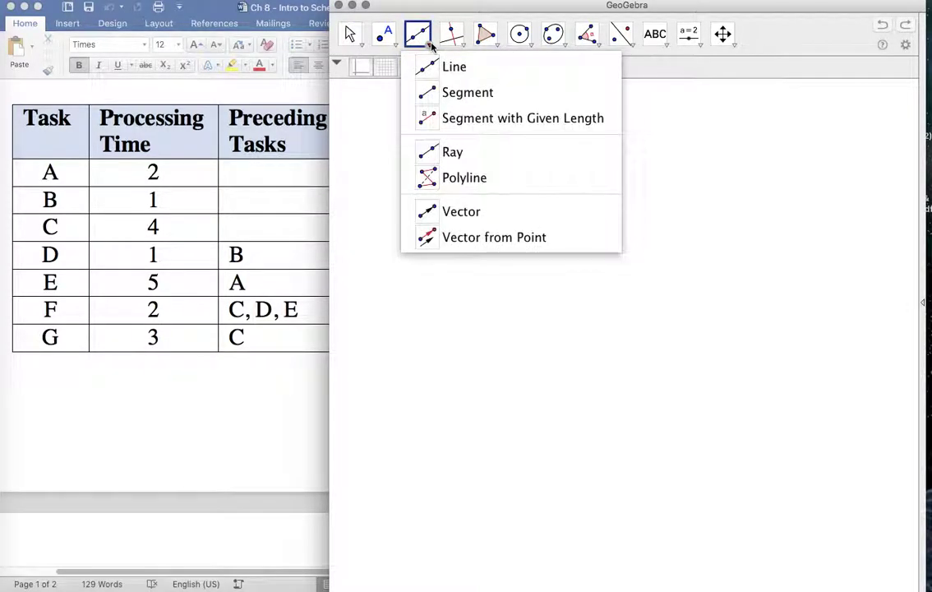
click(431, 215)
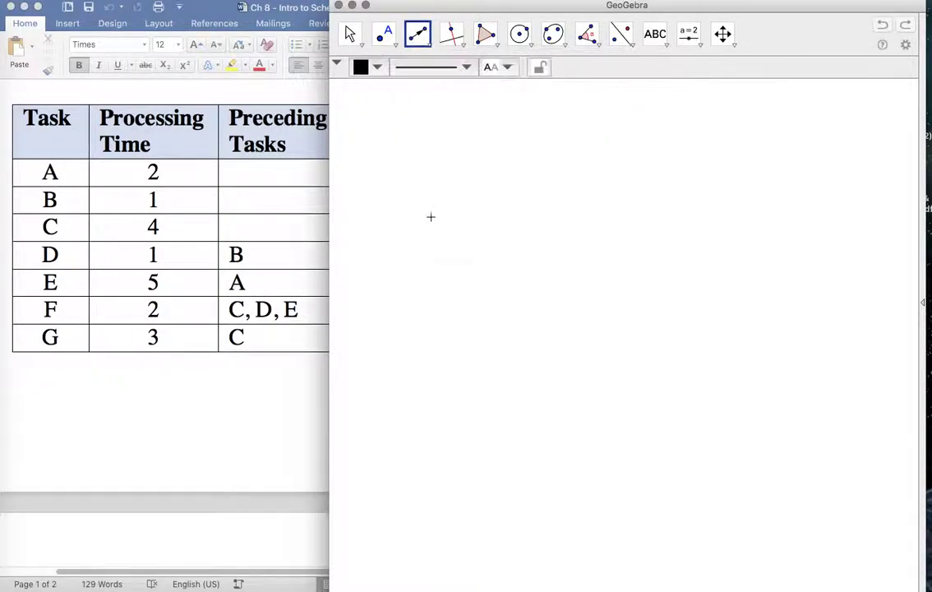
click(413, 273)
click(503, 199)
click(349, 37)
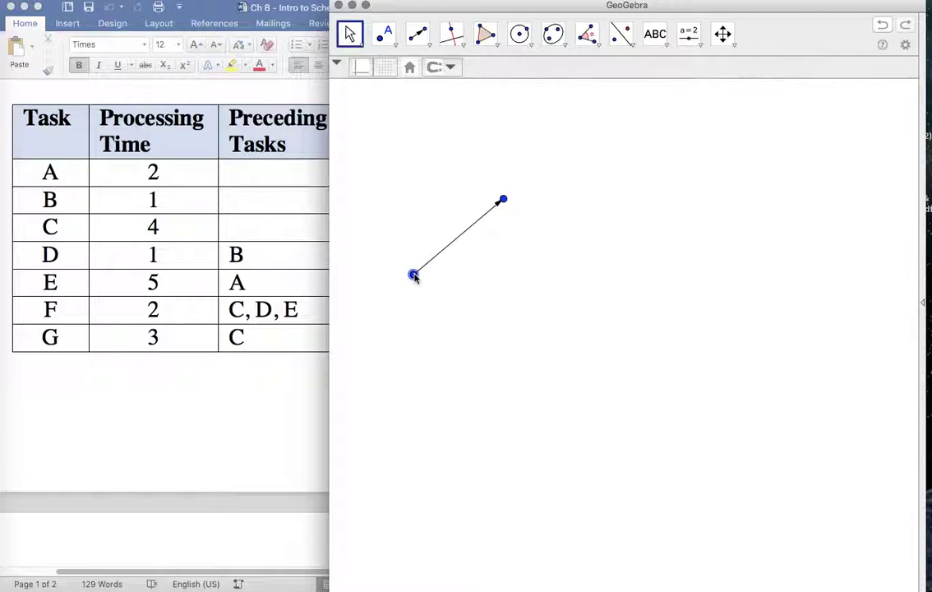
Caption the vector's tail point 'Start', show the caption as its label, and move it left
right_click(413, 275)
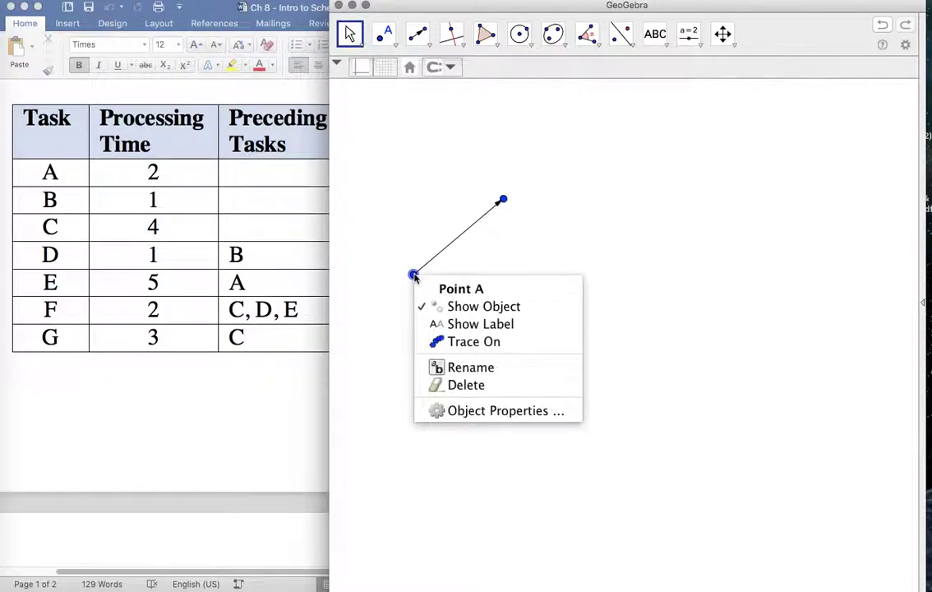
click(468, 411)
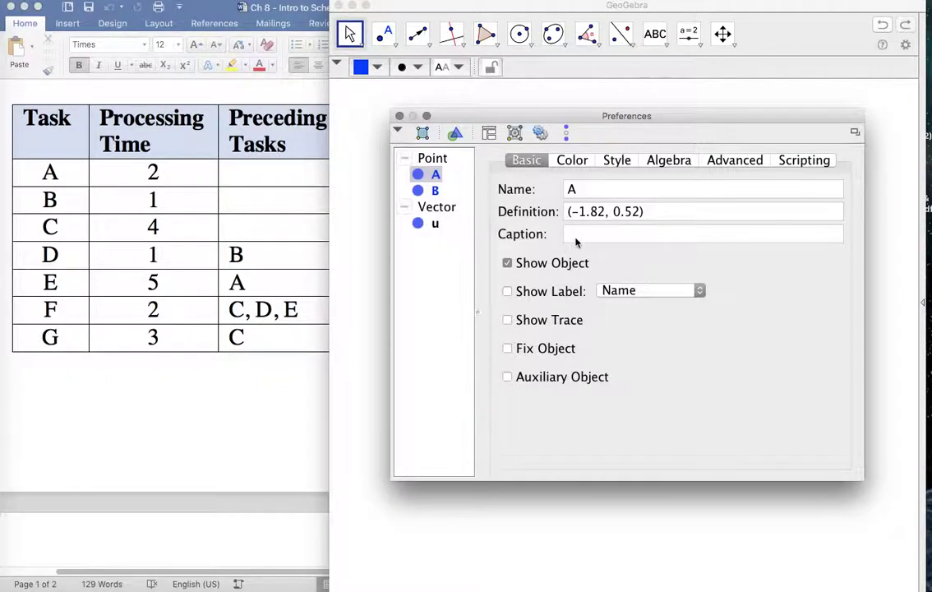
click(578, 235)
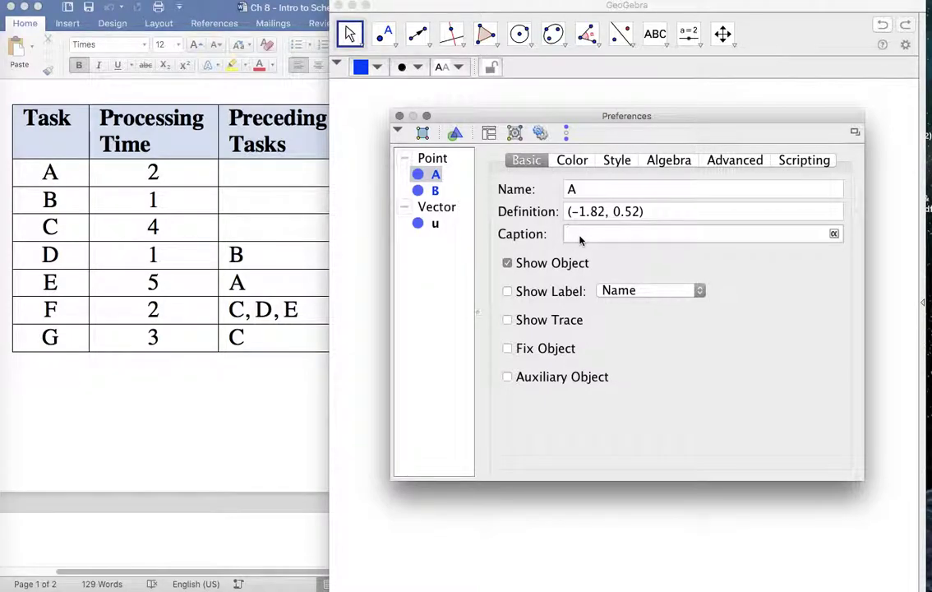
text(Start)
click(507, 292)
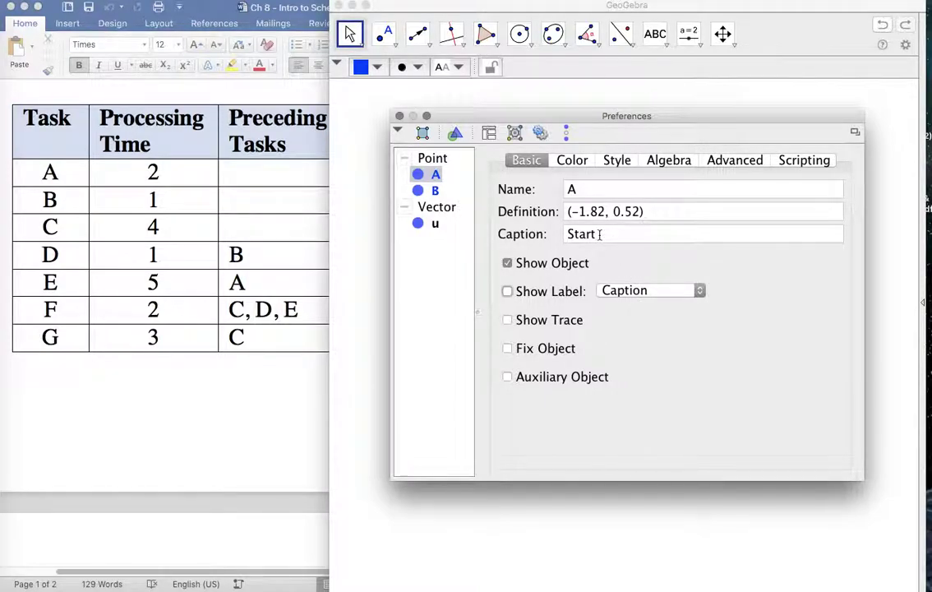
click(638, 294)
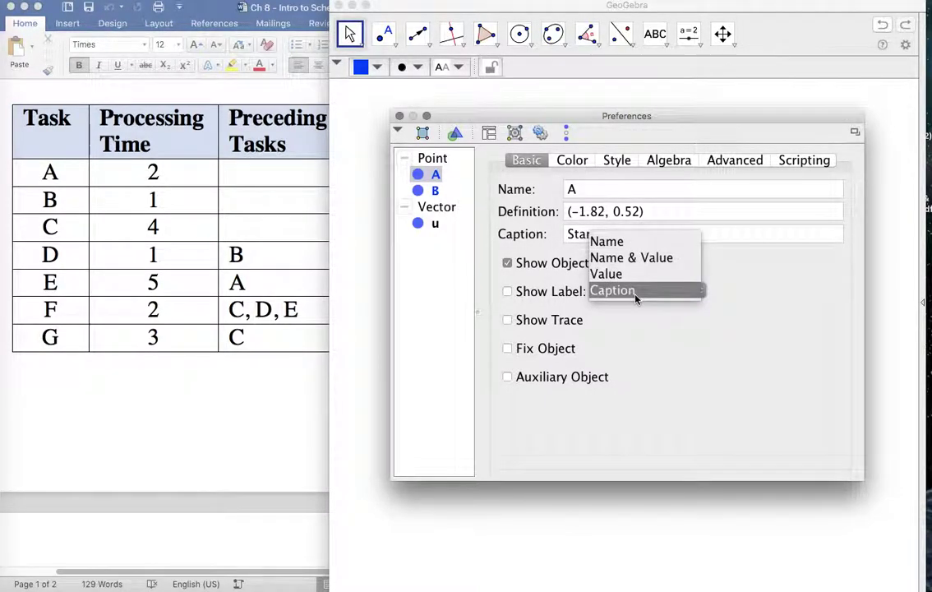
click(637, 293)
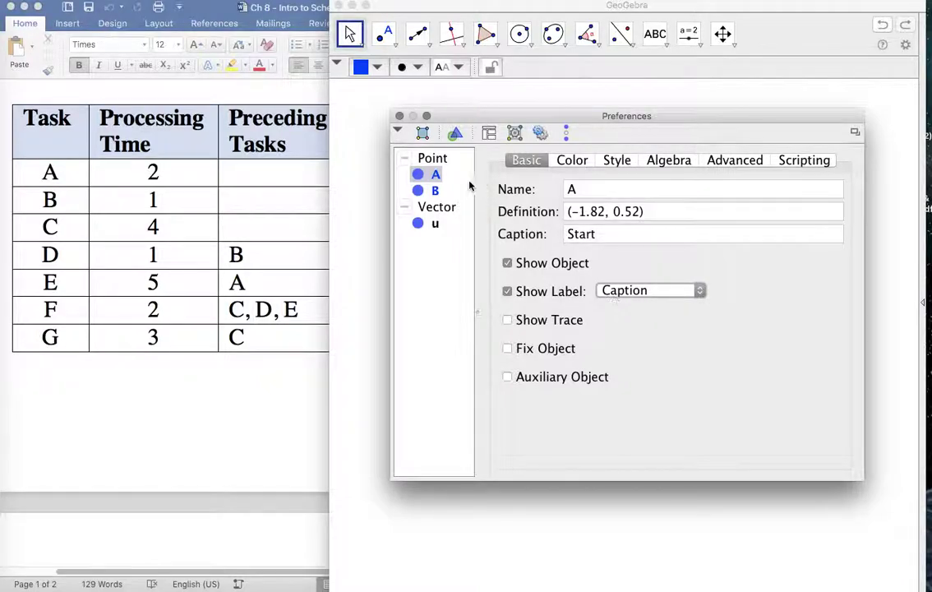
click(399, 116)
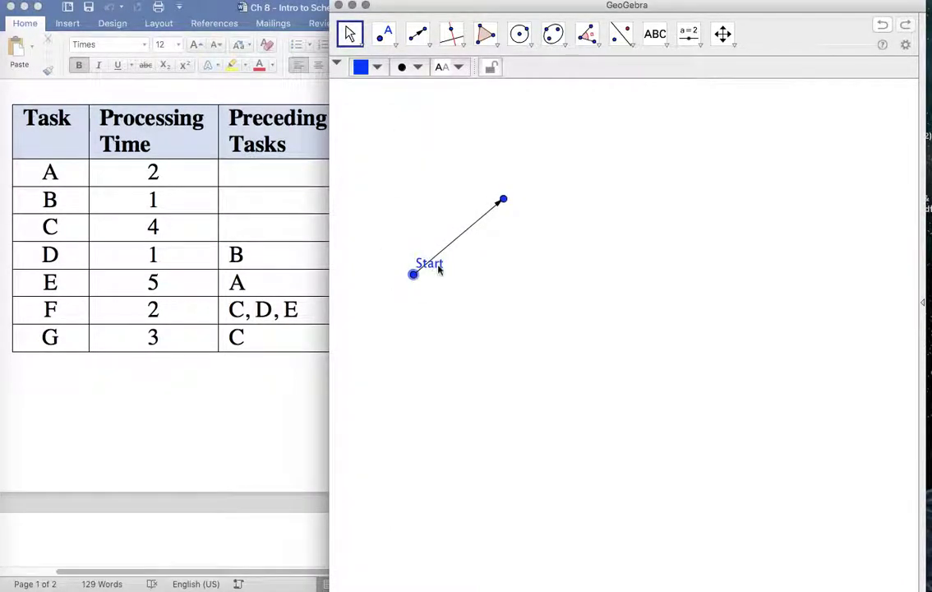
drag(439, 264, 403, 276)
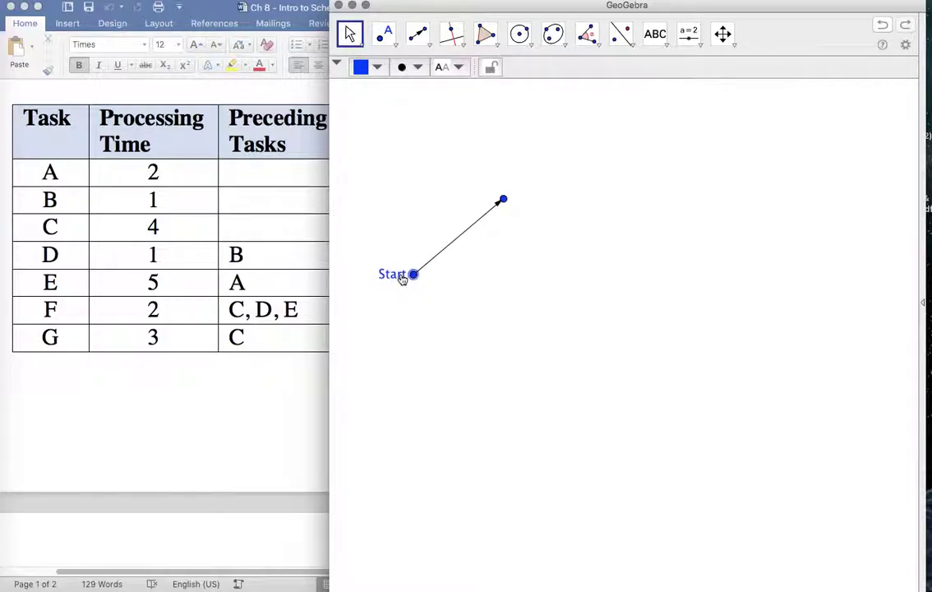
Caption the vector's head point 'A' and show it on the drawing
right_click(503, 199)
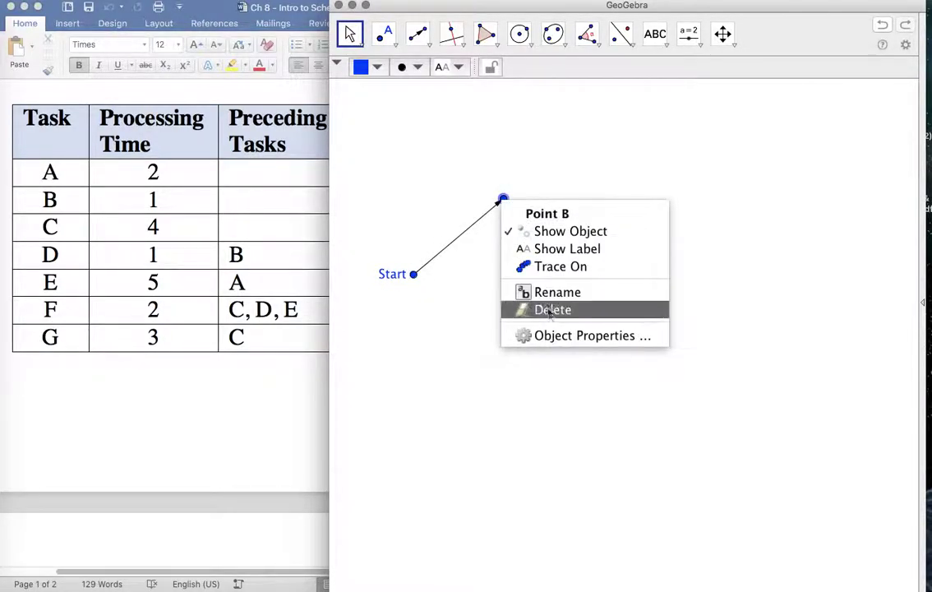
click(553, 335)
click(582, 236)
key(Return)
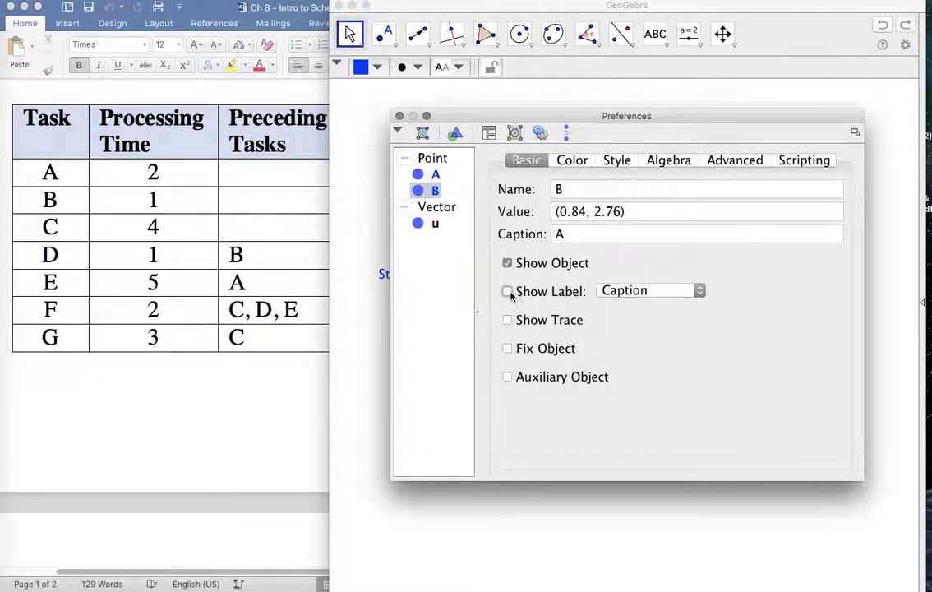
click(400, 116)
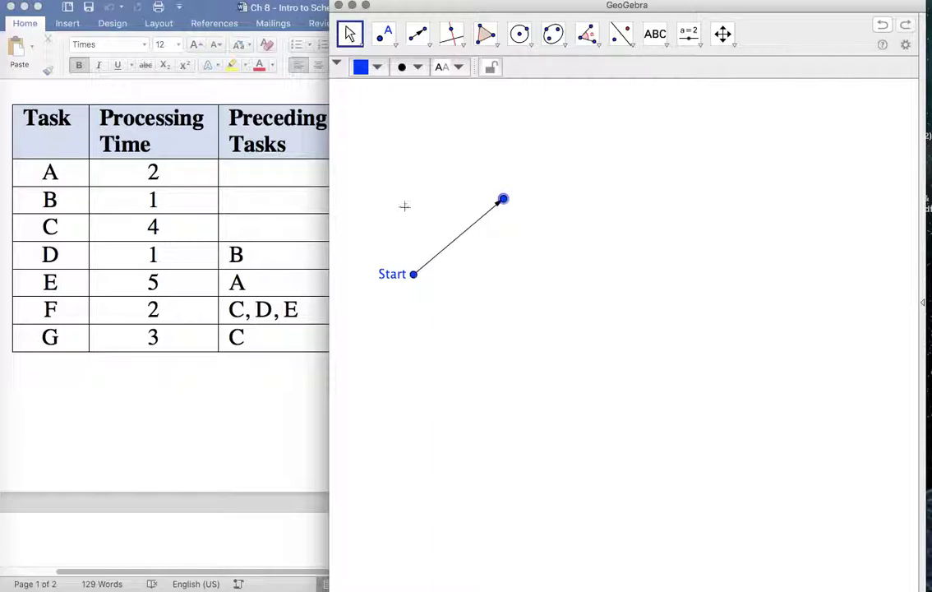
right_click(501, 199)
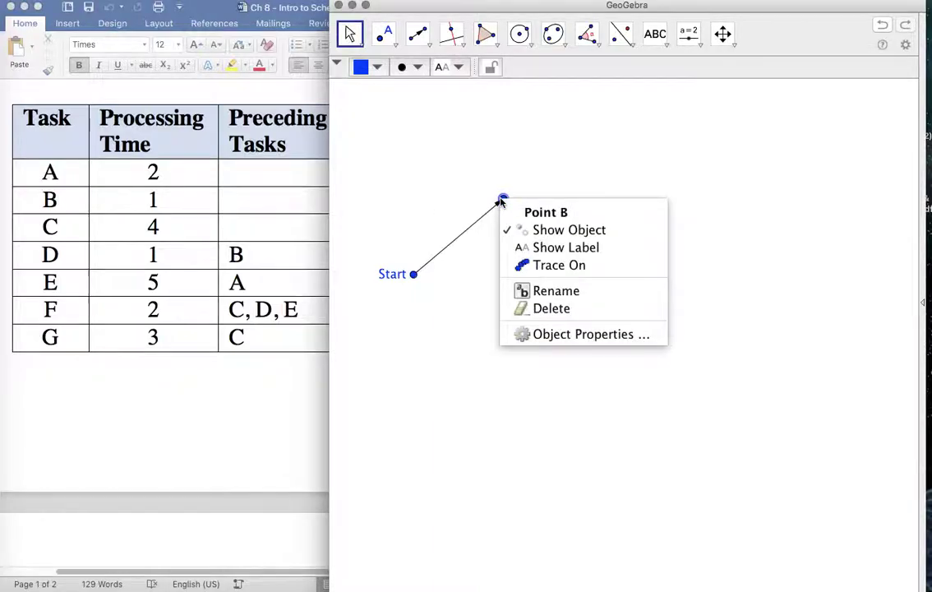
click(557, 336)
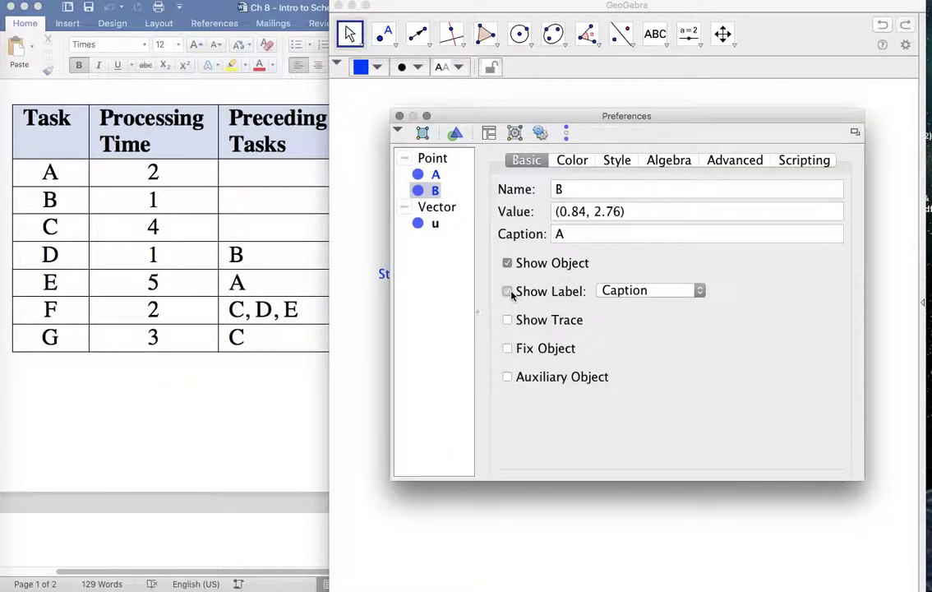
click(400, 116)
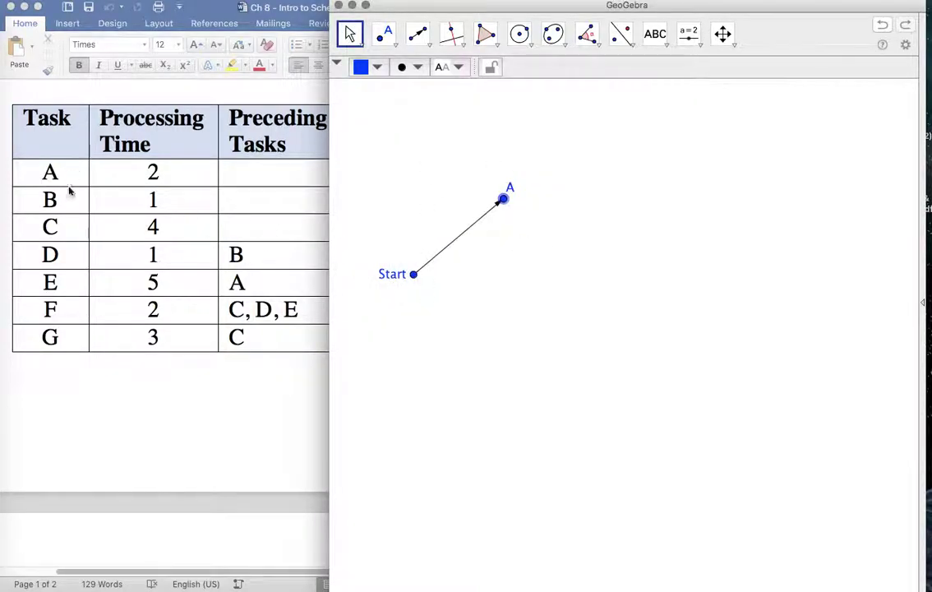
Draw two more vectors from Start to new points at its right and lower right
click(418, 36)
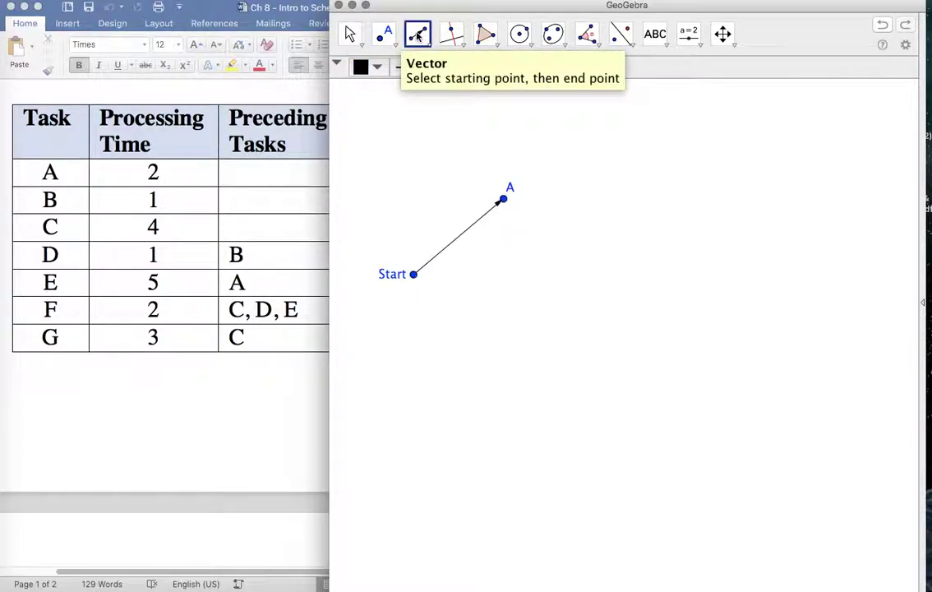
click(413, 275)
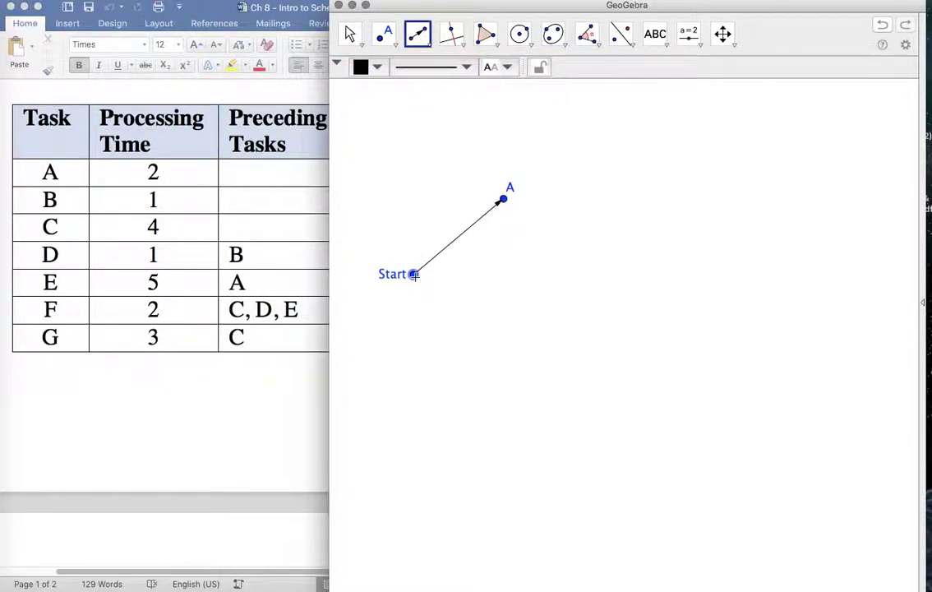
click(519, 269)
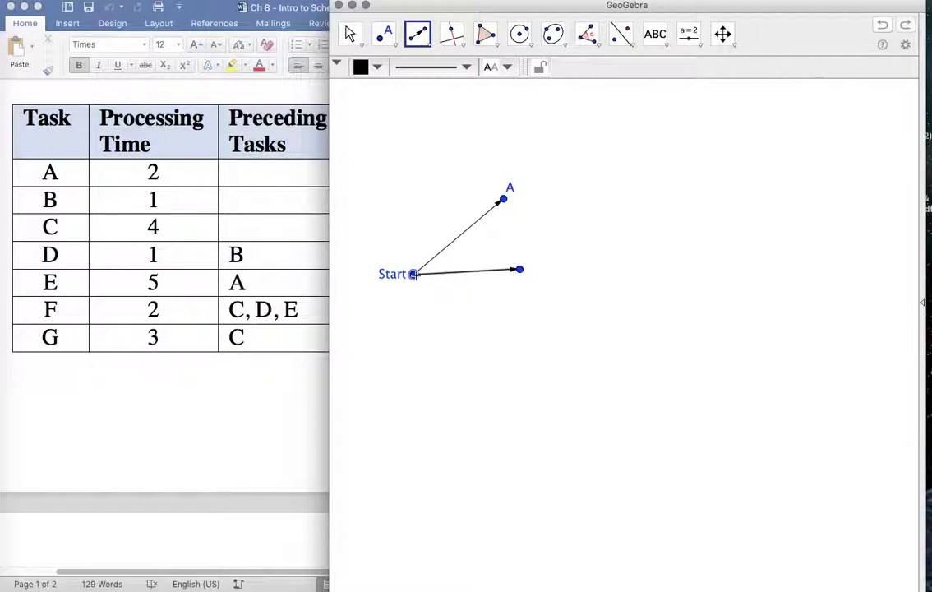
click(414, 275)
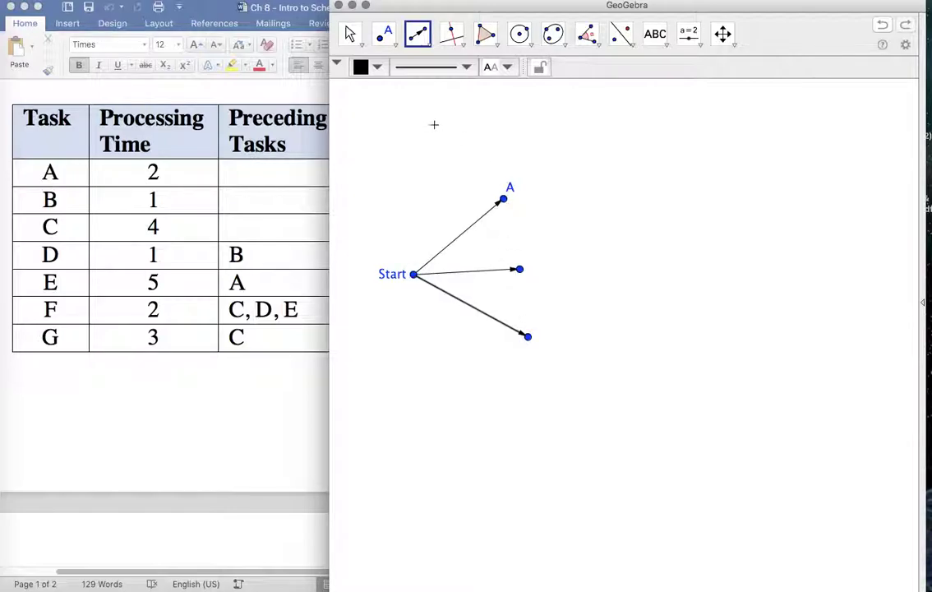
click(349, 33)
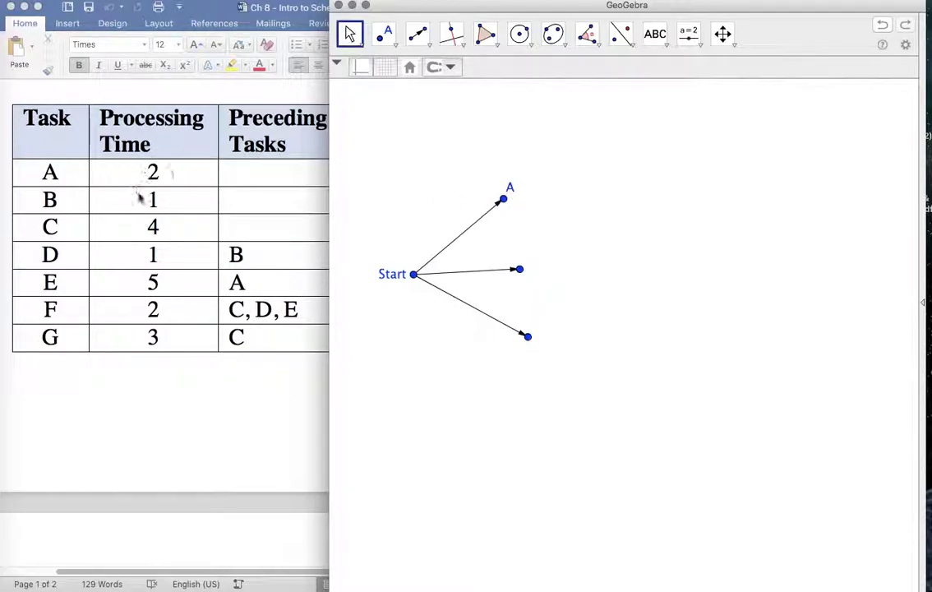
Caption the top and middle arrow endpoints A(2) and B(1)
right_click(503, 199)
click(564, 337)
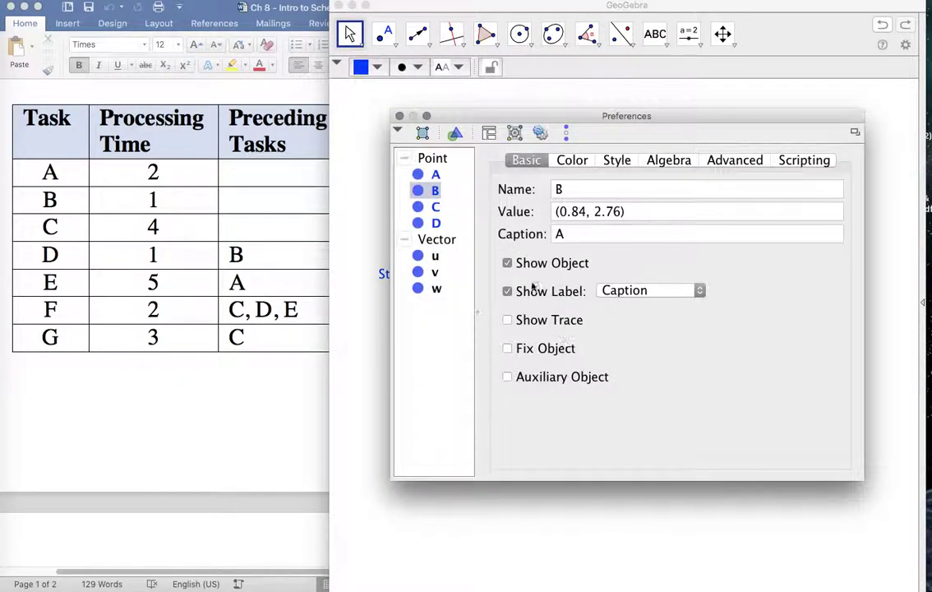
click(583, 235)
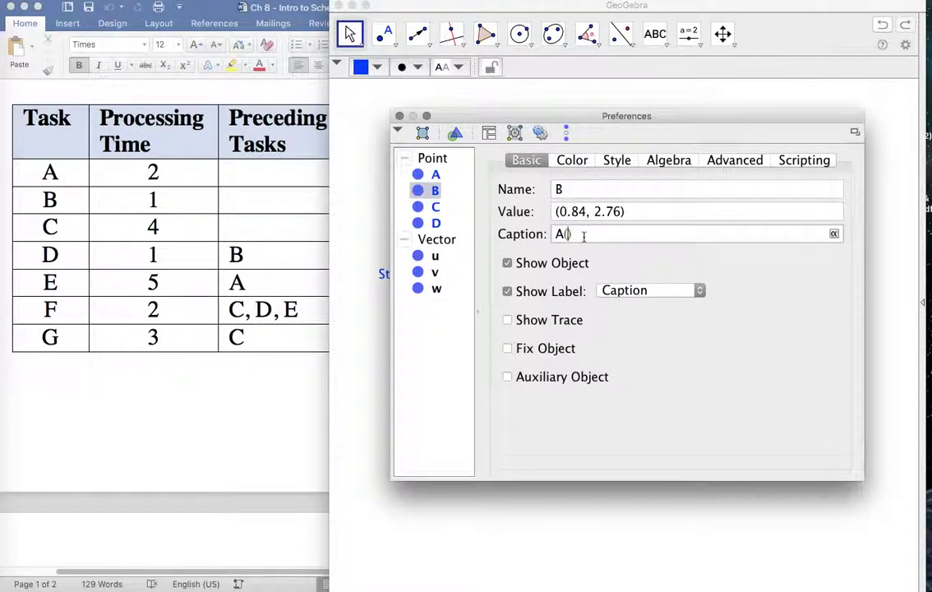
text((2)
click(399, 115)
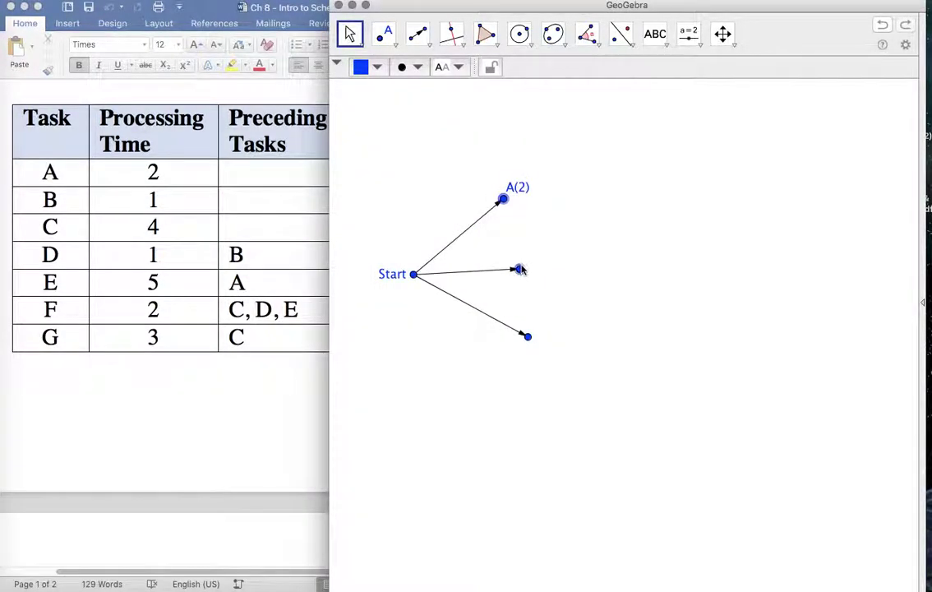
right_click(519, 269)
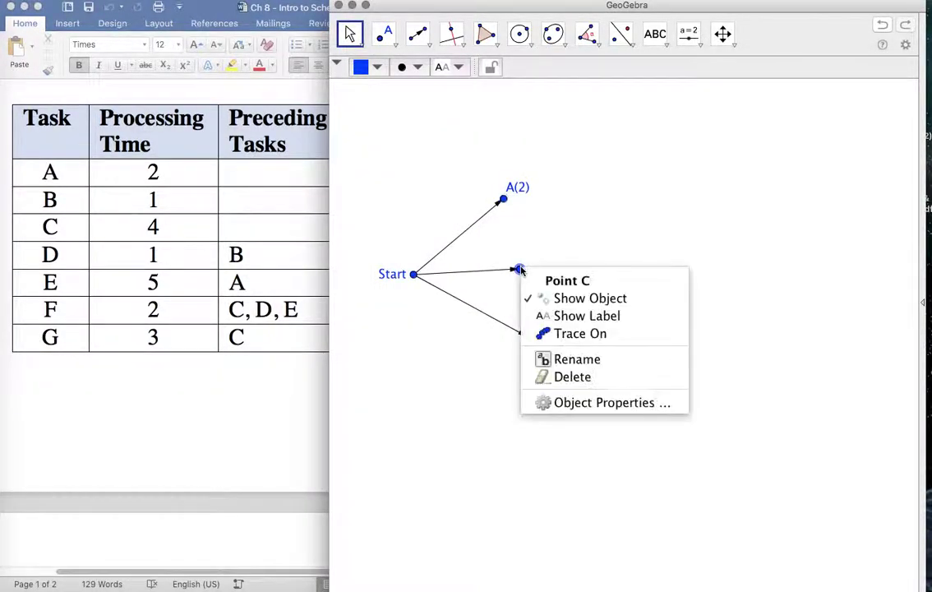
click(573, 402)
click(586, 232)
text(B())
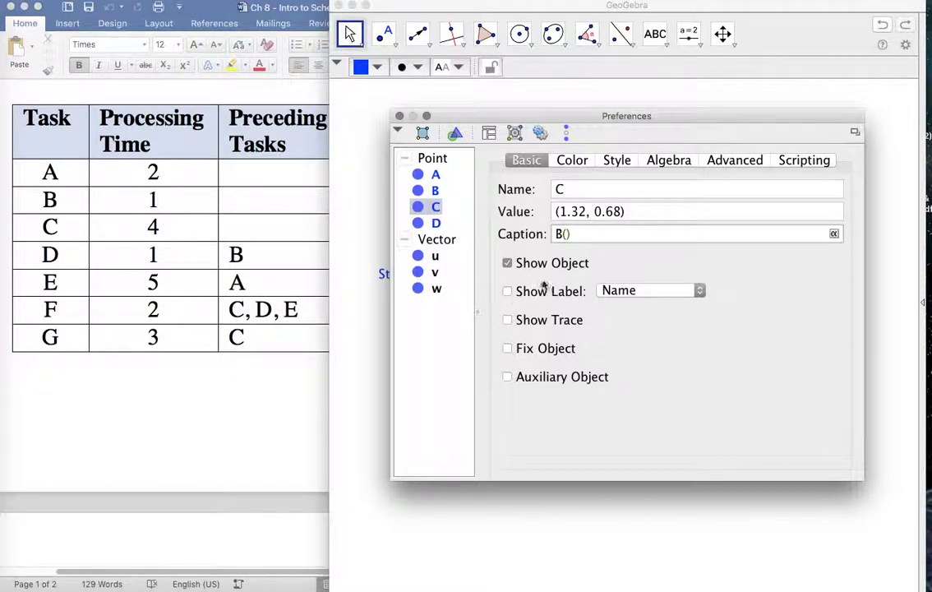
text(1)
click(399, 116)
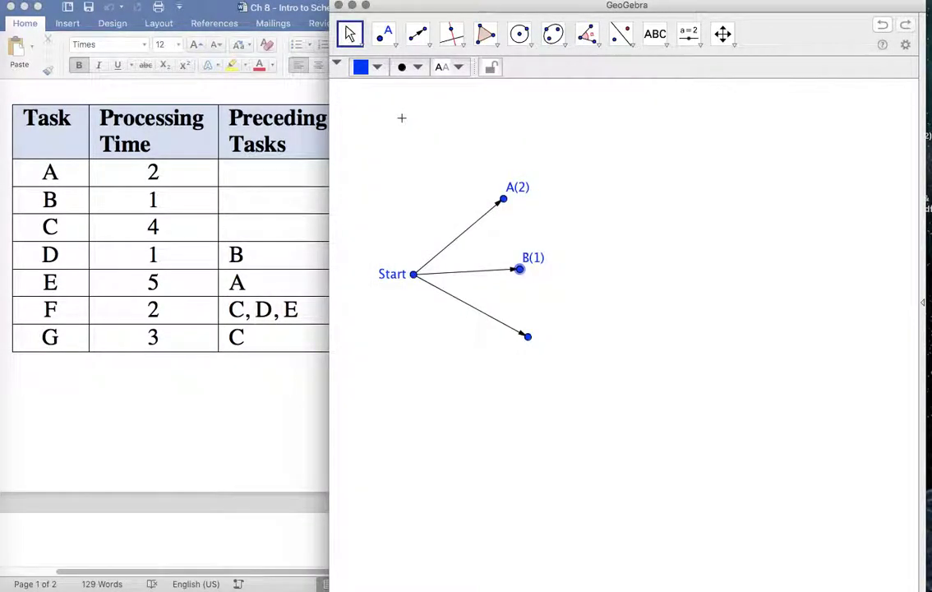
Caption the lower arrow endpoint C(4) and show the caption as its label
right_click(530, 338)
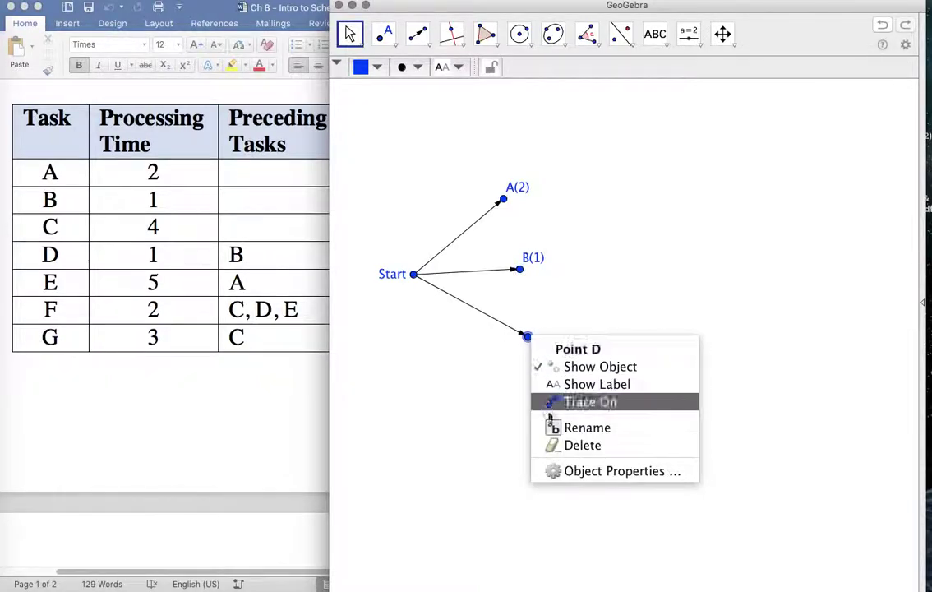
click(563, 471)
click(566, 234)
text(C())
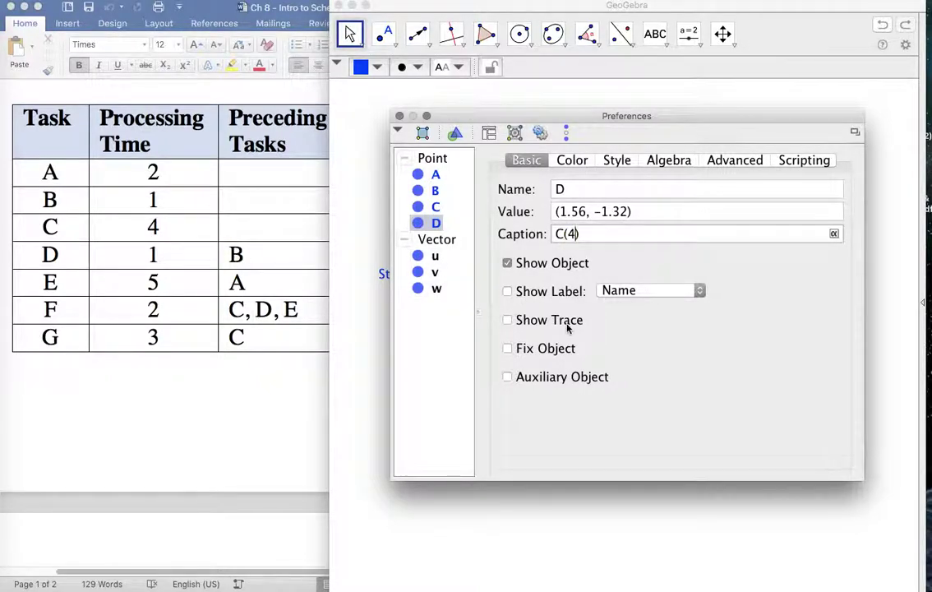
click(509, 293)
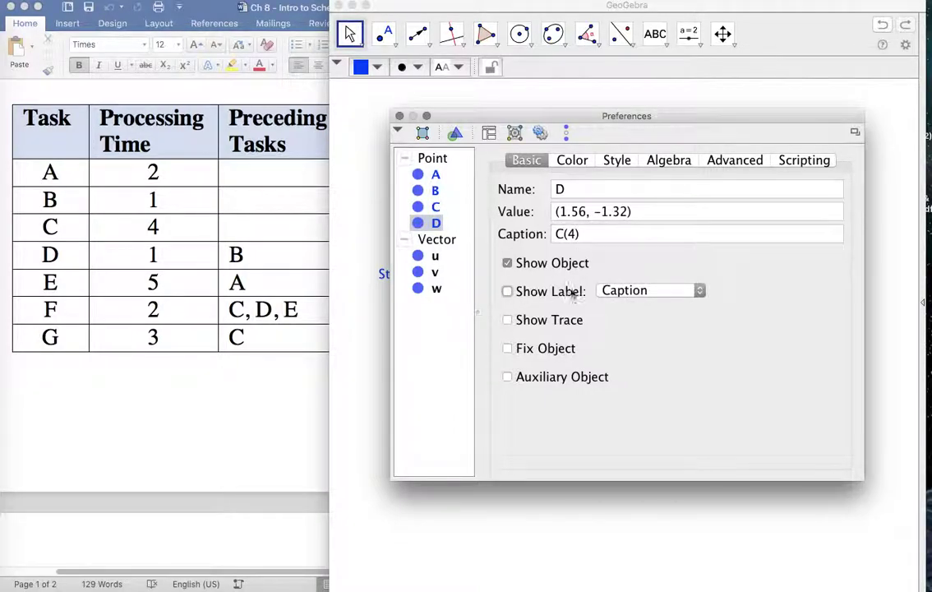
click(507, 291)
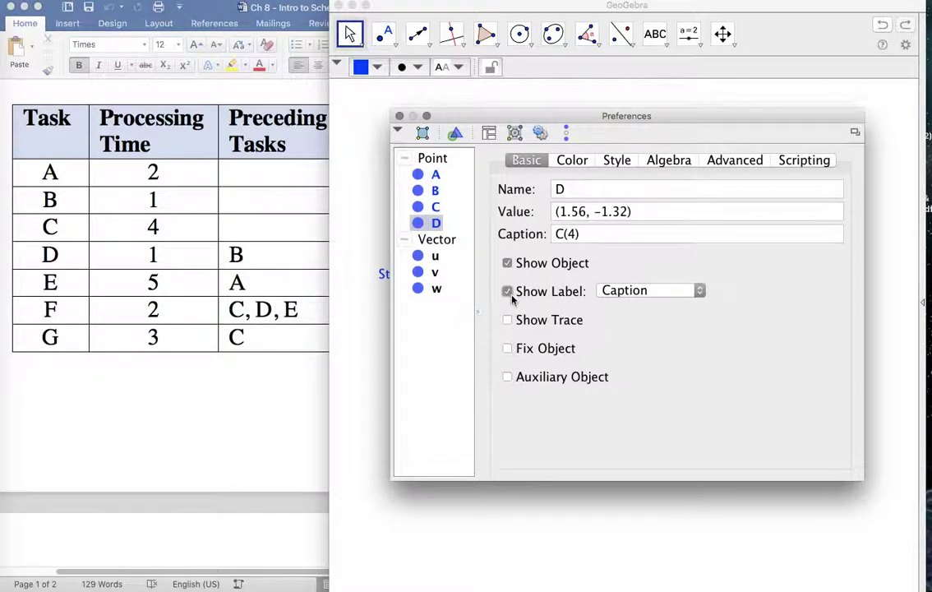
Close the properties and place the A(2) and B(1) labels above their points, C(4) below
click(399, 115)
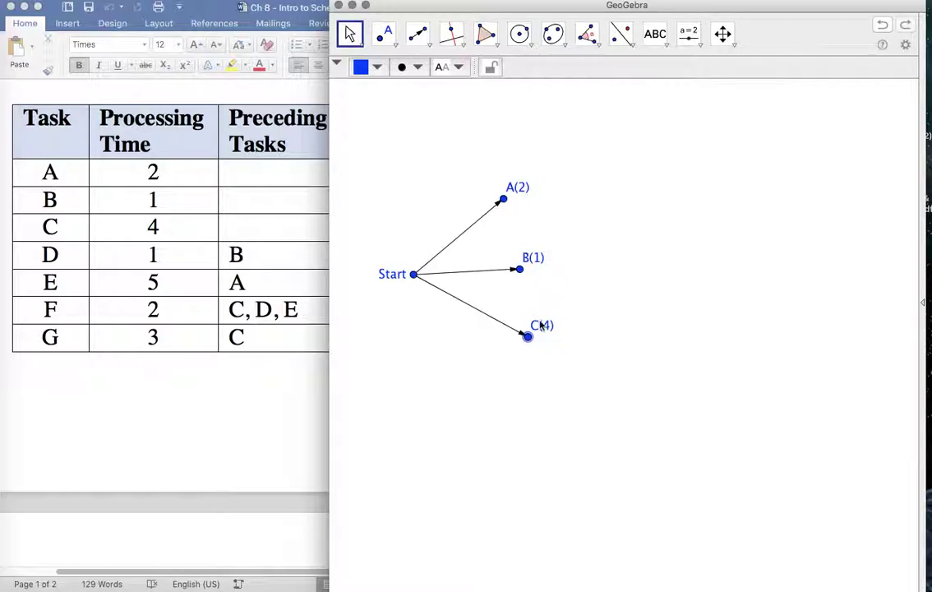
drag(541, 329, 523, 362)
drag(521, 261, 517, 249)
drag(513, 188, 501, 184)
Draw a vector from A(2) to a new point on its right
click(418, 34)
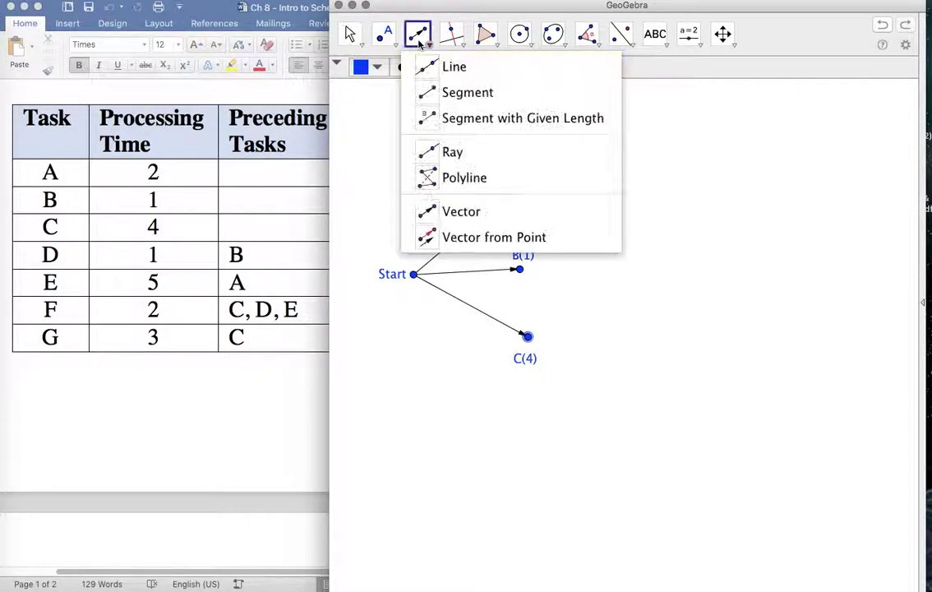
click(435, 211)
click(503, 198)
click(641, 195)
click(346, 33)
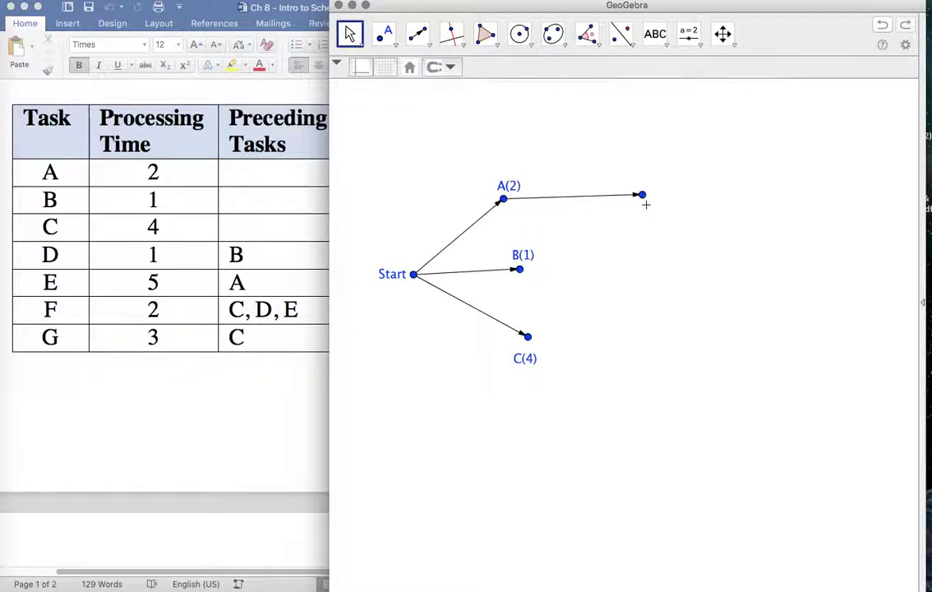
Caption the new endpoint E(5) and display the caption as its label
right_click(642, 195)
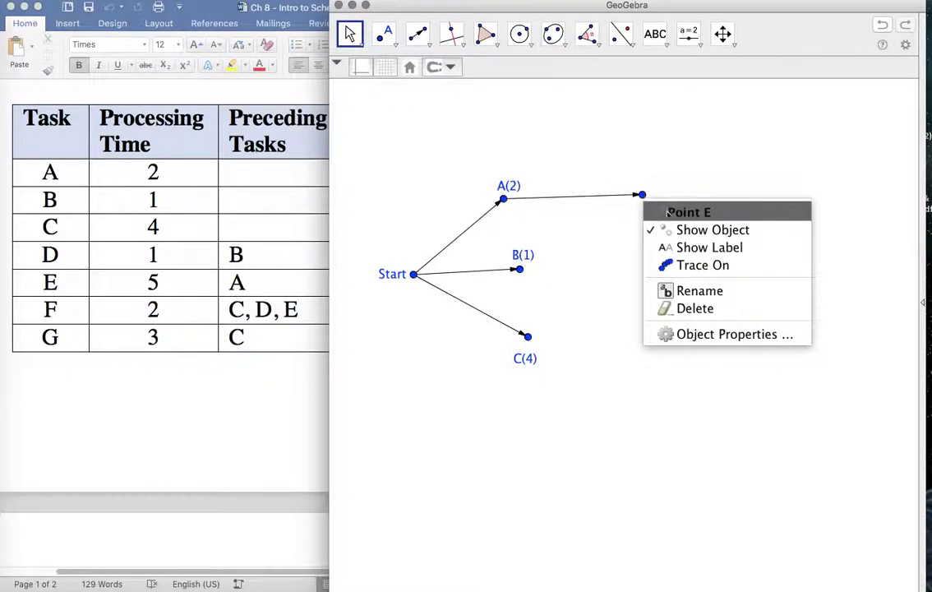
click(688, 334)
click(590, 239)
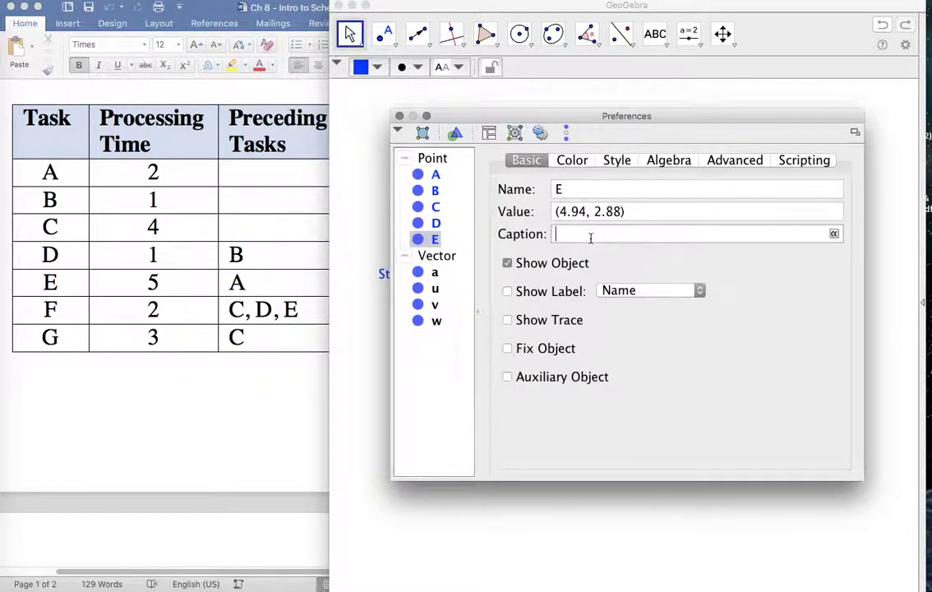
text(E(5)
click(508, 292)
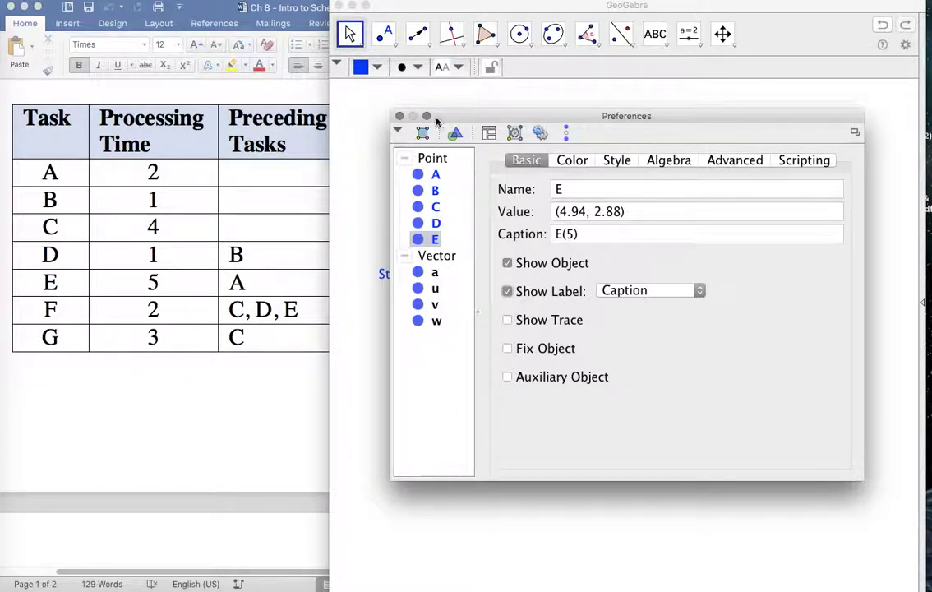
click(399, 116)
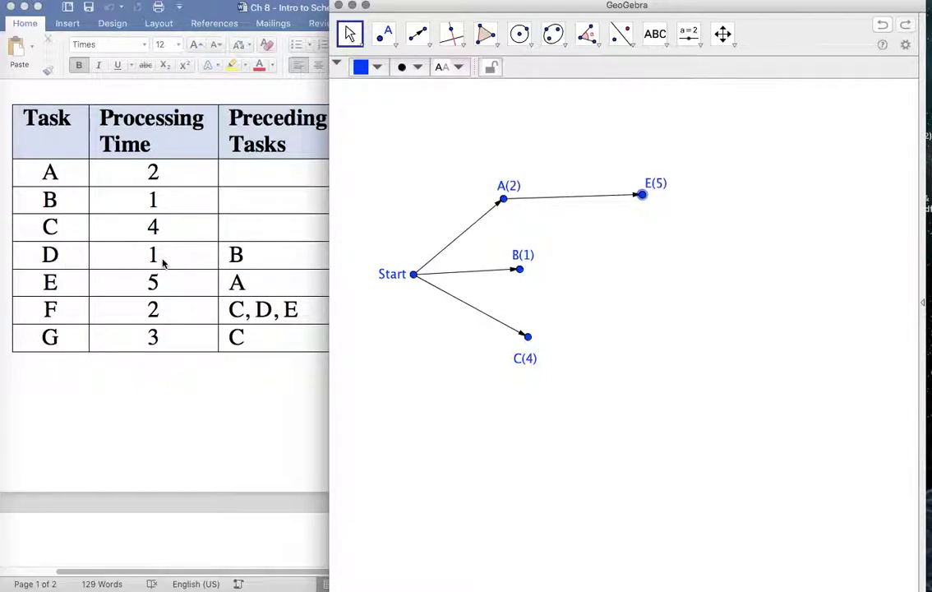
Draw a vector from B(1) to a new point on its right
click(418, 33)
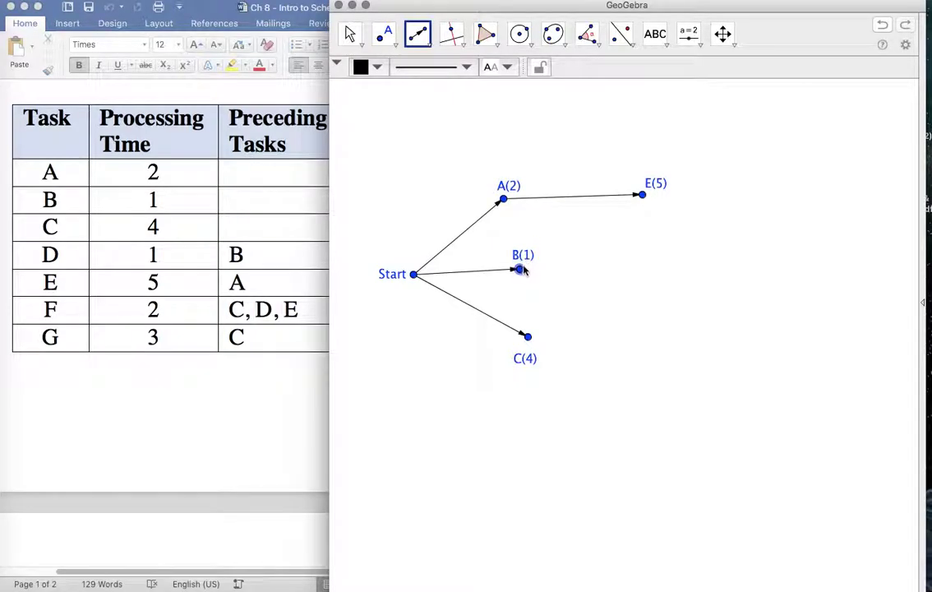
click(521, 268)
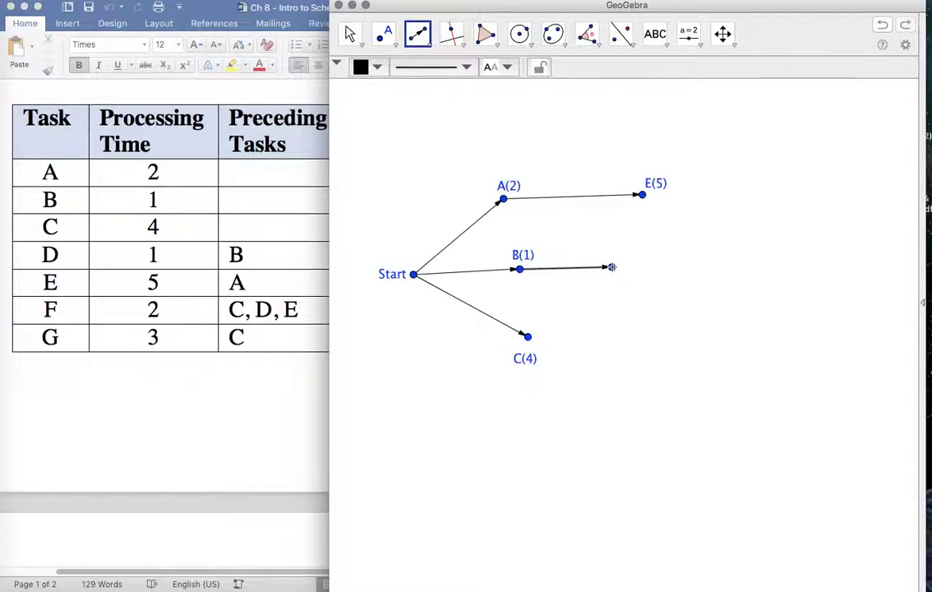
click(612, 267)
click(350, 34)
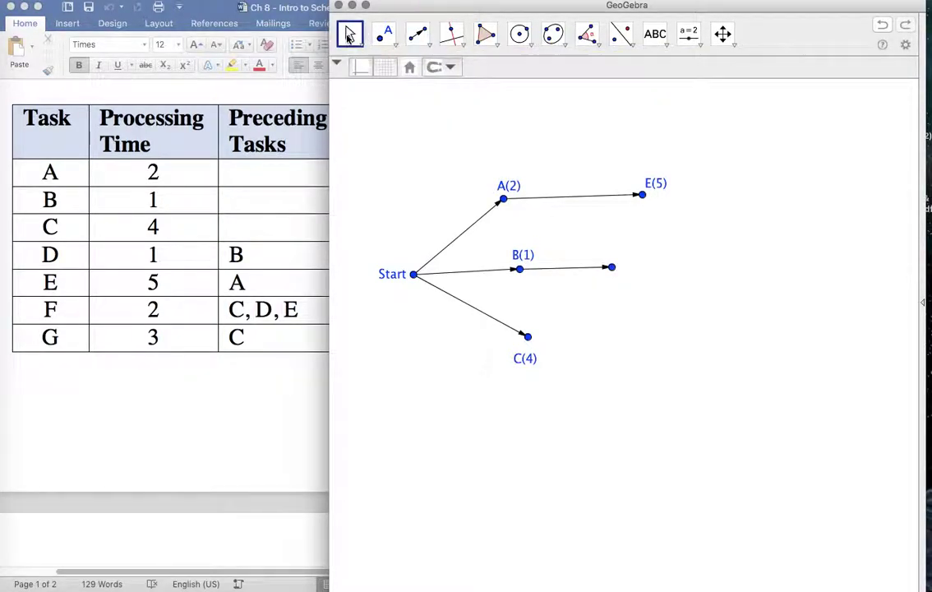
Caption the new endpoint D(1) and display the caption as its label
right_click(612, 267)
click(658, 404)
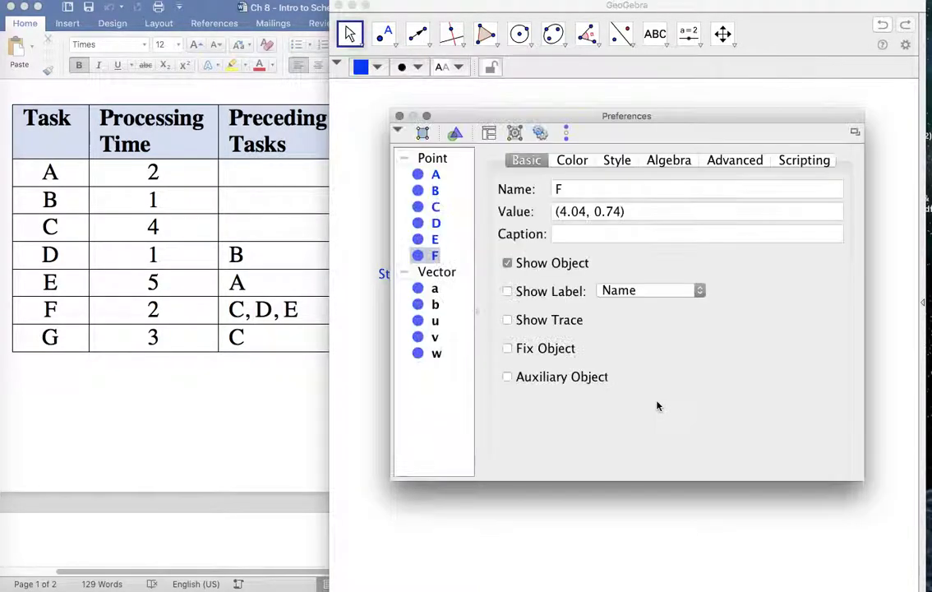
click(620, 237)
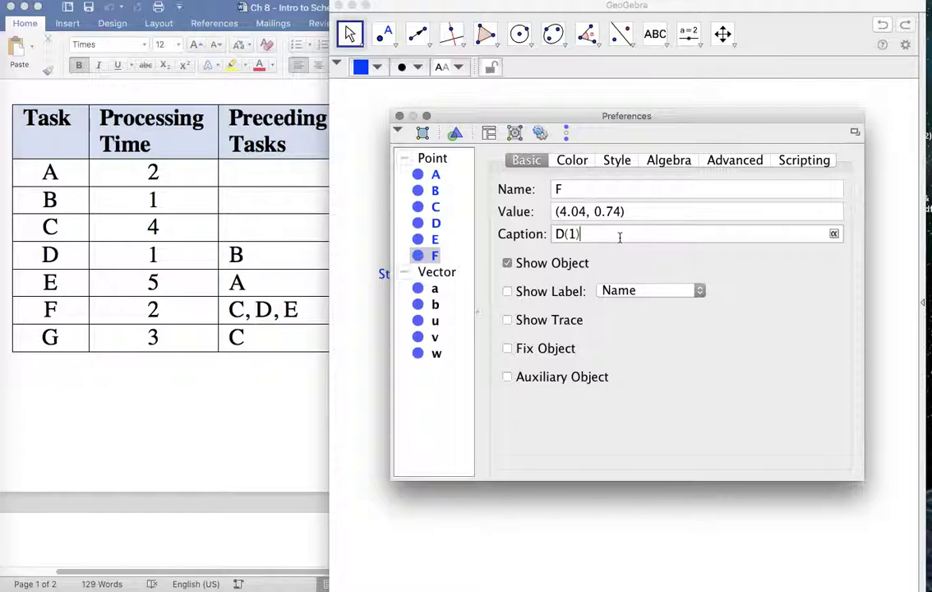
text(D(1))
click(507, 294)
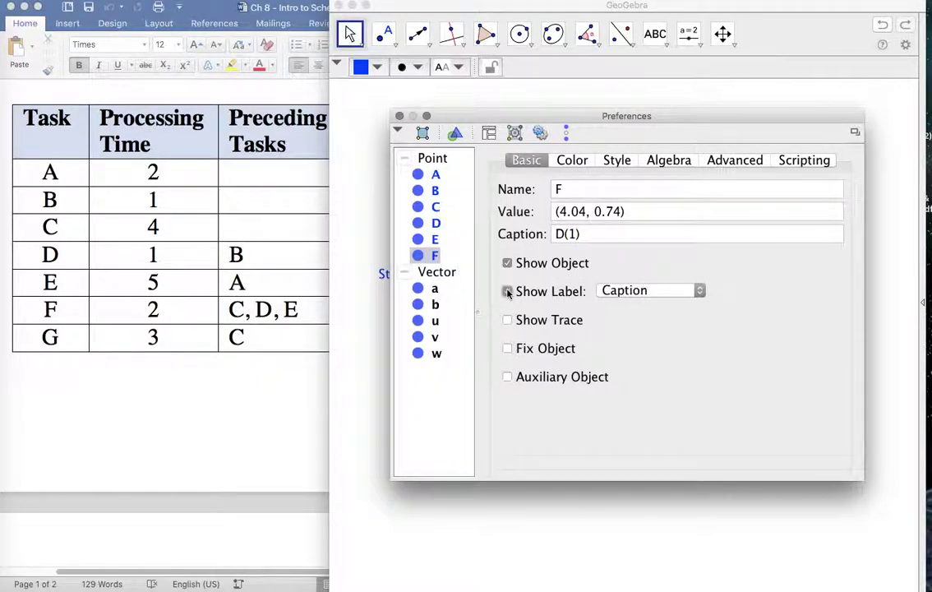
click(399, 116)
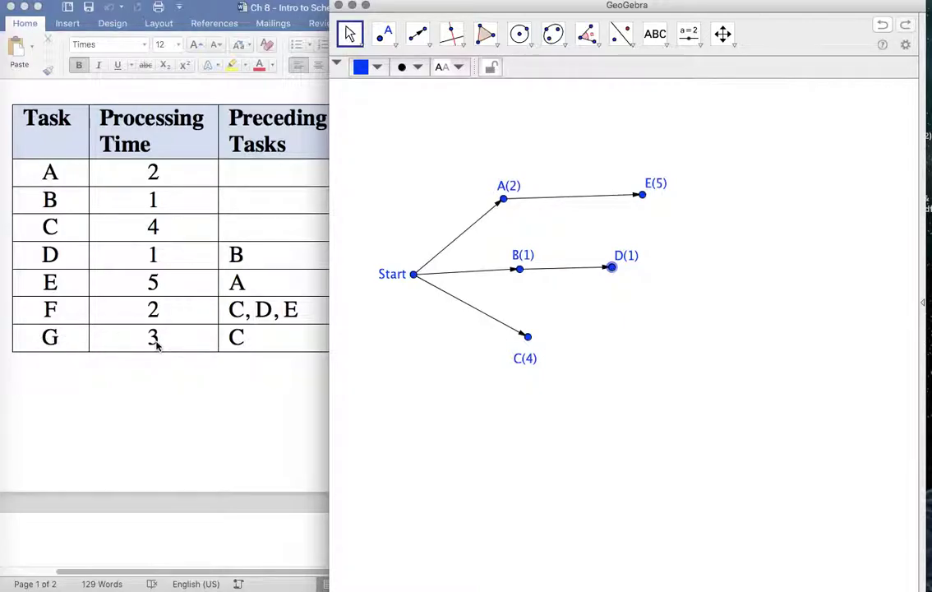
Draw a vector from C(4) to a new point on its right
click(418, 34)
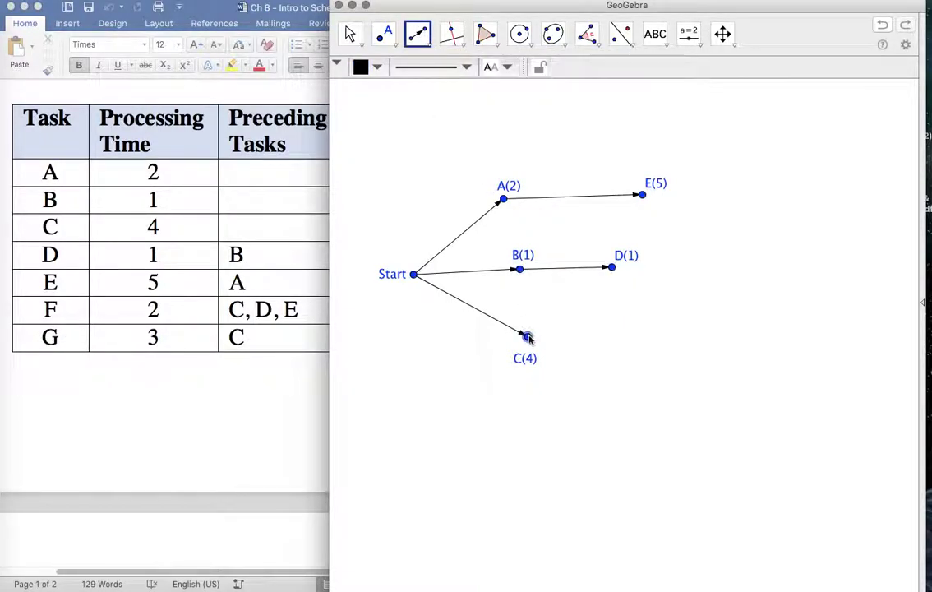
click(527, 337)
click(607, 336)
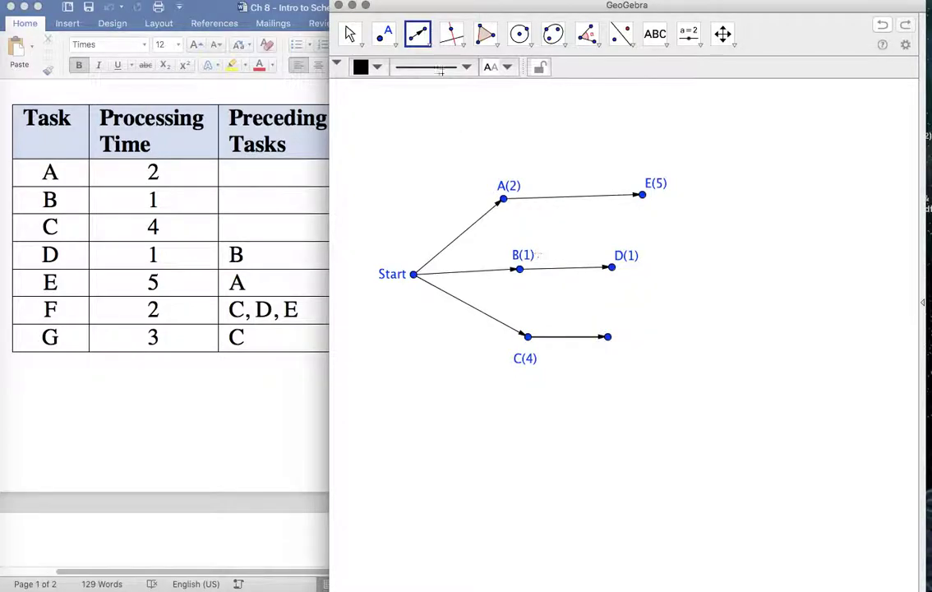
click(350, 34)
Caption the new endpoint G(3) and display the caption as its label
right_click(607, 337)
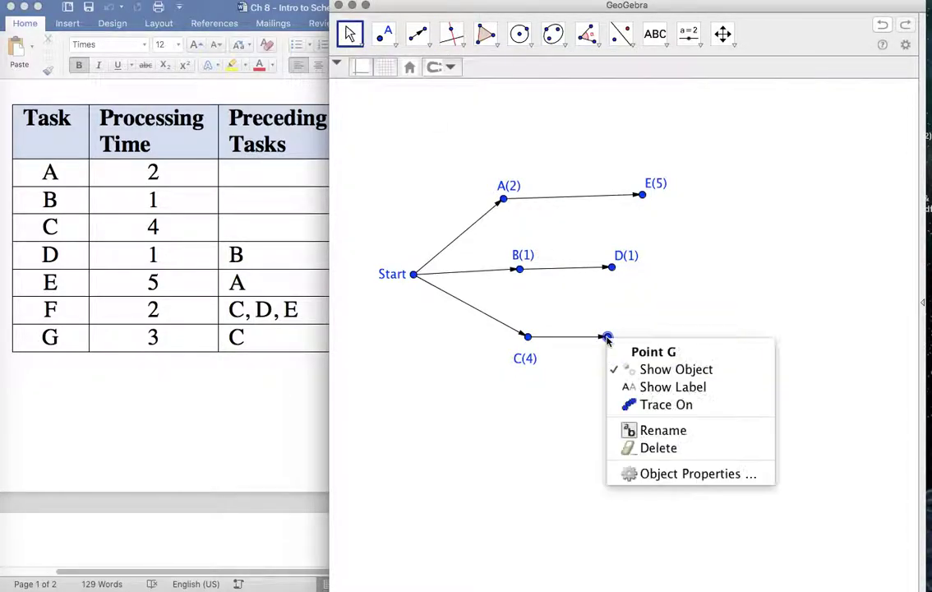
click(657, 473)
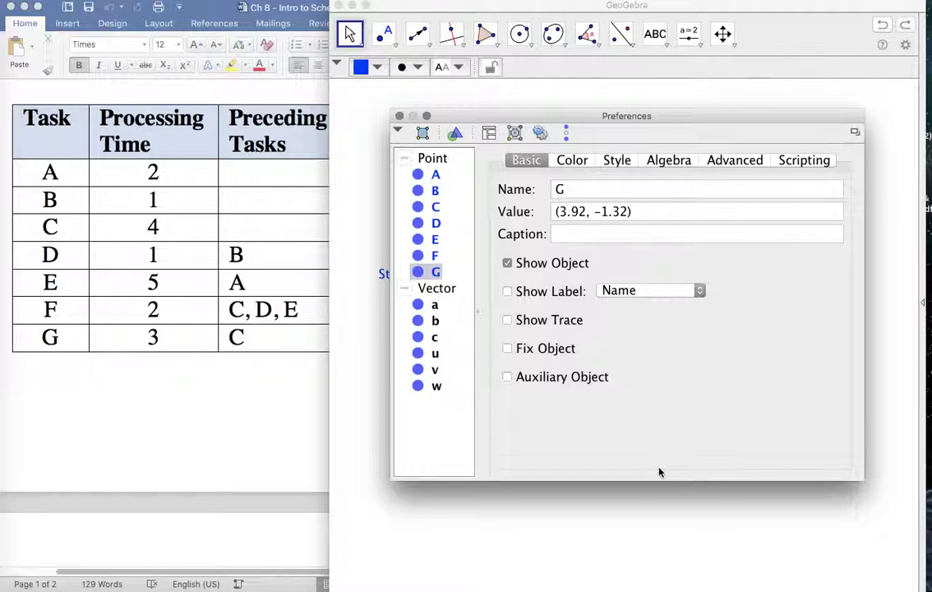
click(597, 232)
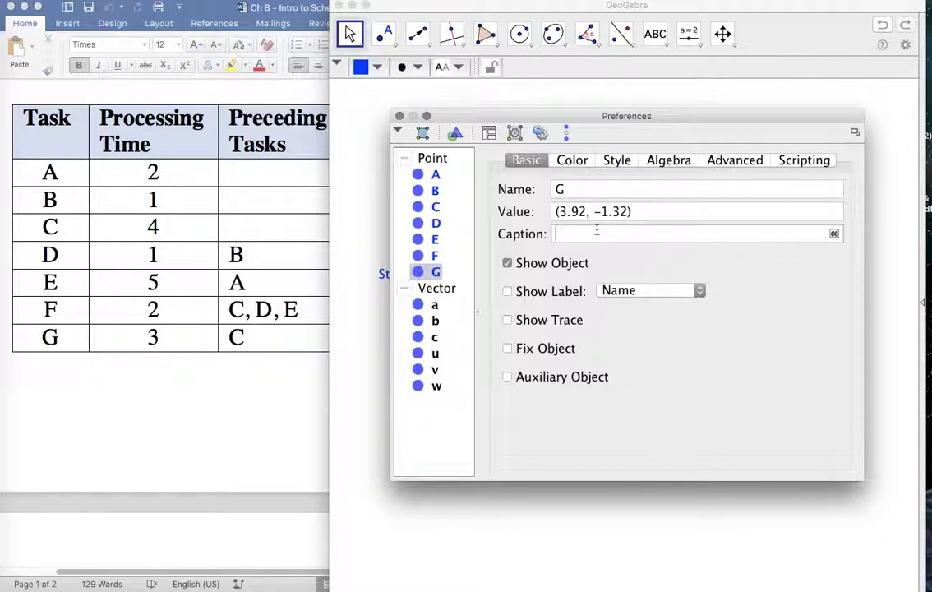
text(G(3)
click(508, 291)
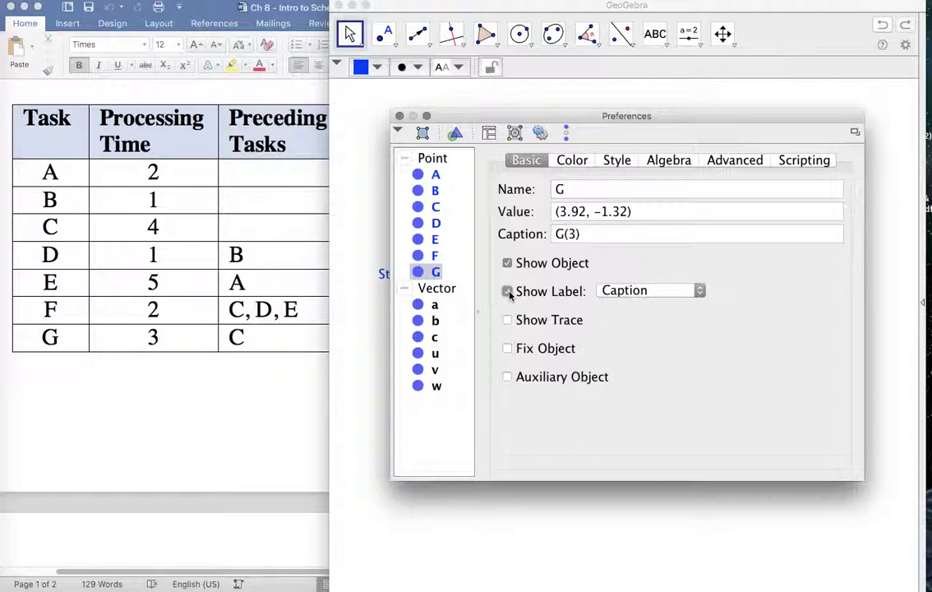
click(400, 116)
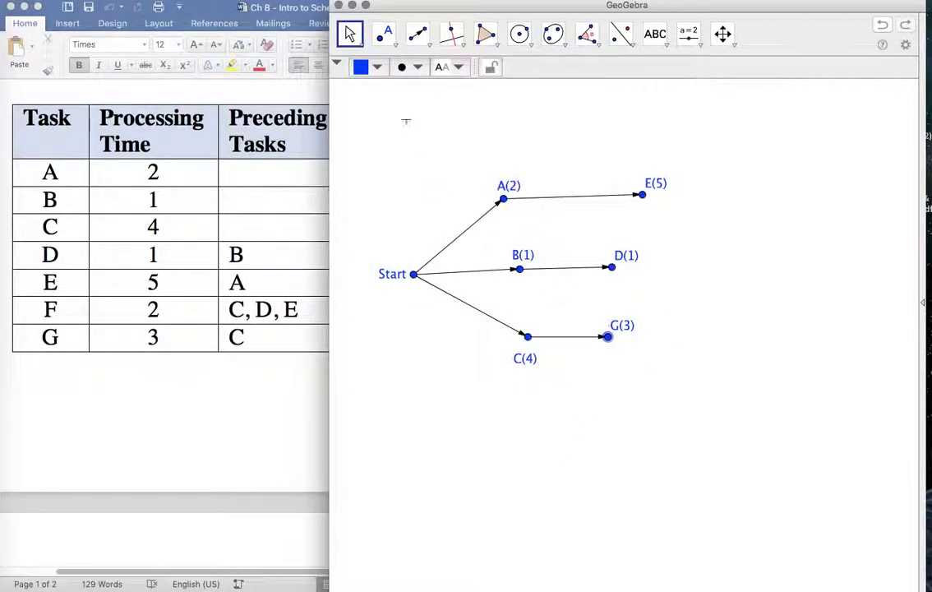
Shift the view down-left and drag the D(1) and E(5) labels directly above their points
drag(622, 328, 603, 365)
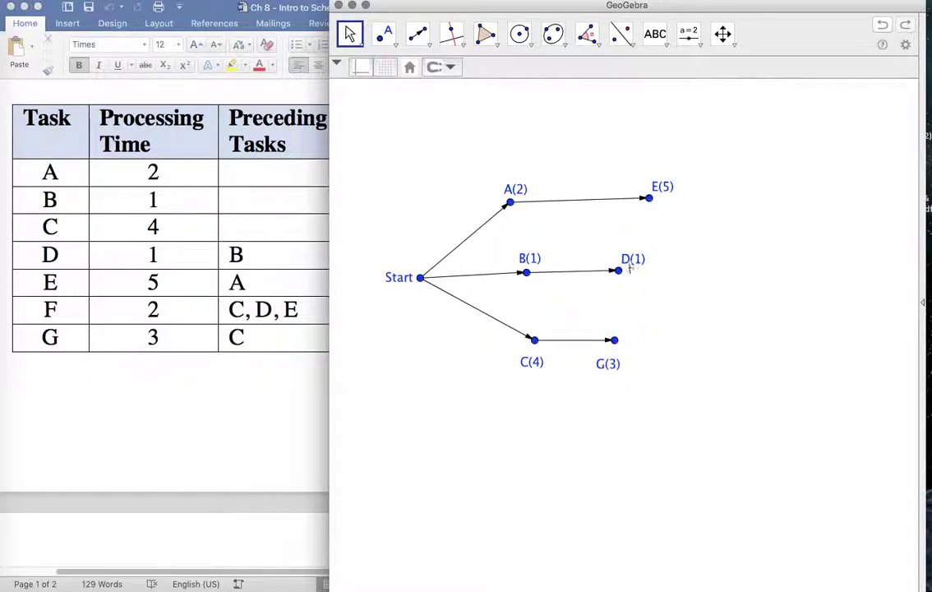
drag(629, 267, 613, 263)
drag(662, 191, 647, 189)
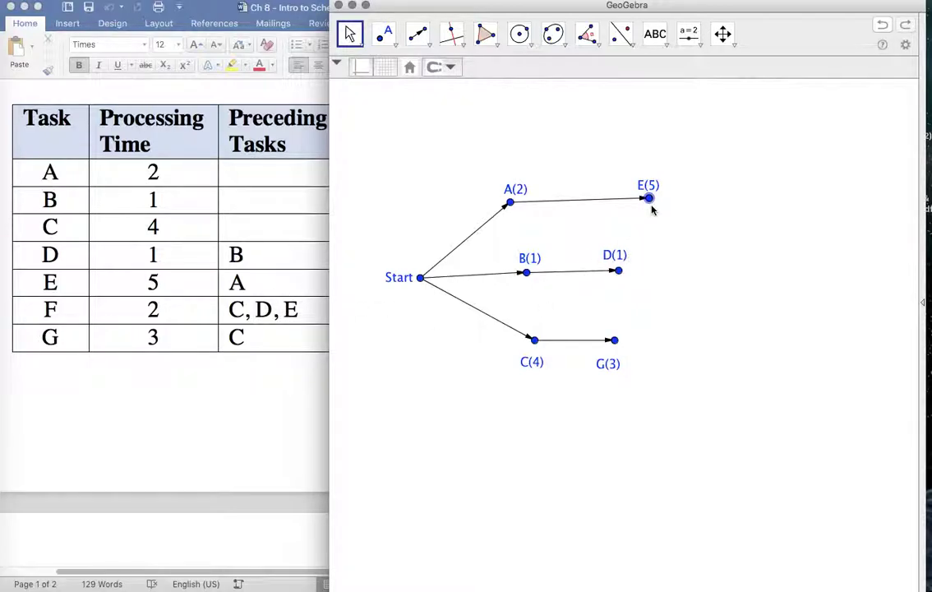
Draw vectors from D(1), E(5) and C(4) converging on a new point right of D(1)
click(417, 36)
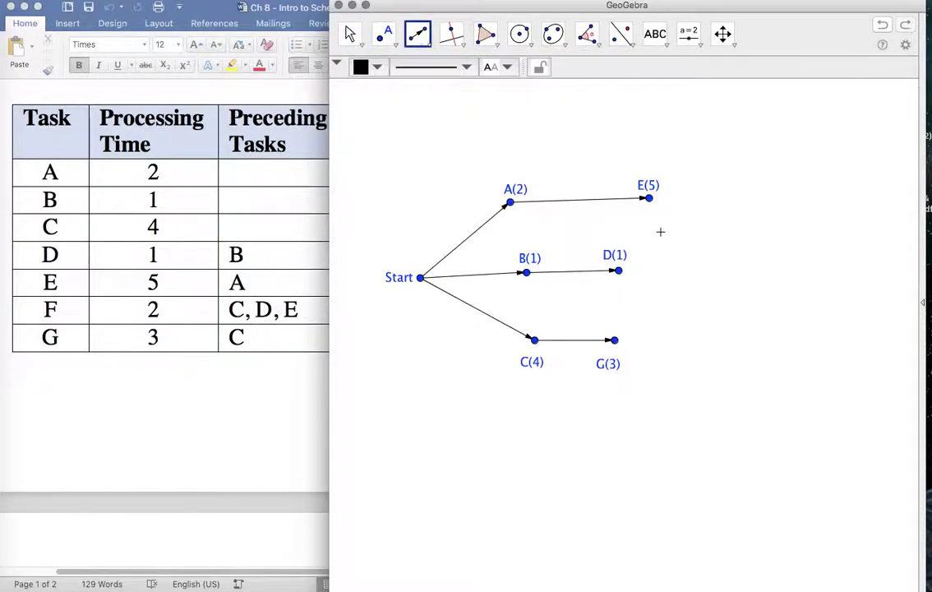
click(619, 269)
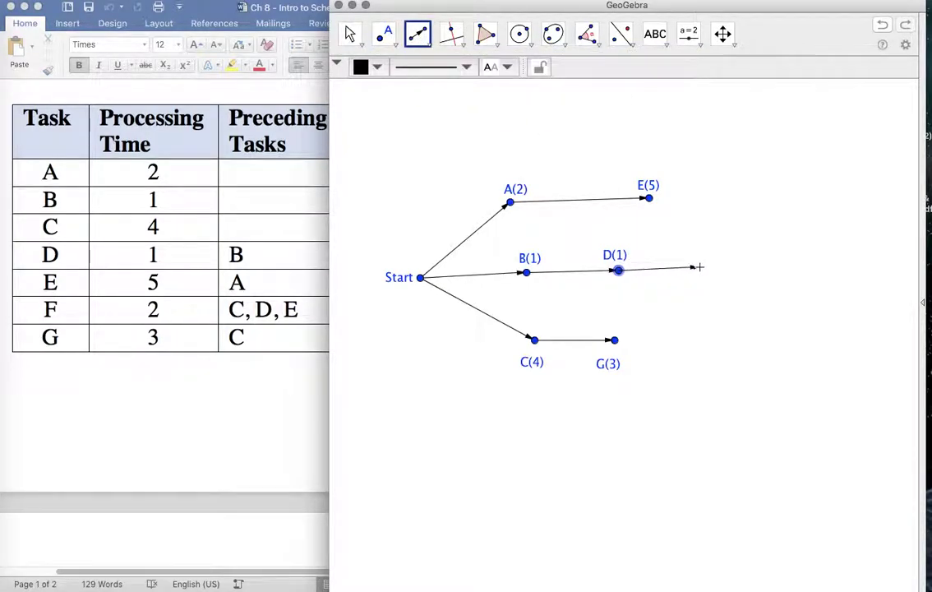
click(701, 267)
click(648, 198)
click(700, 267)
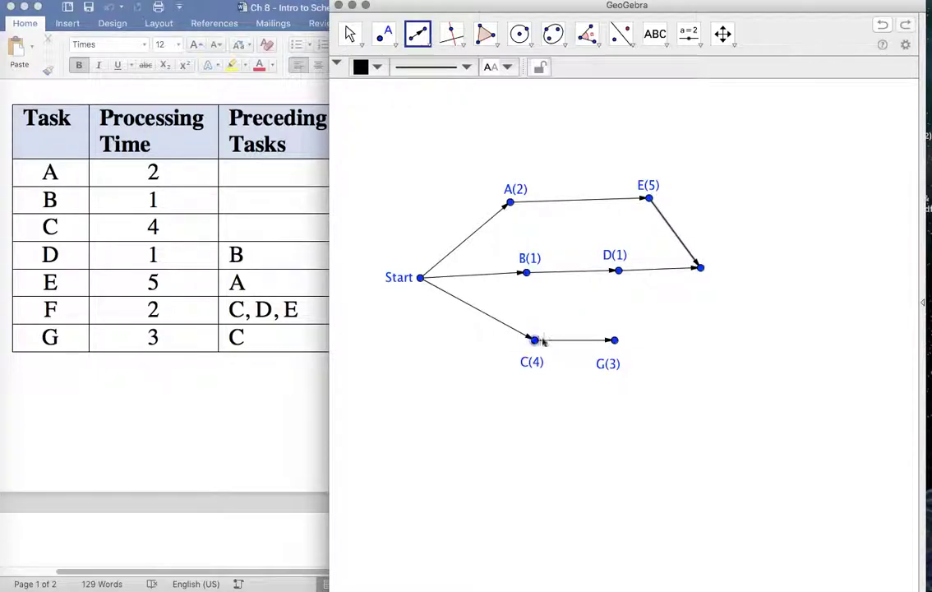
click(535, 340)
click(700, 267)
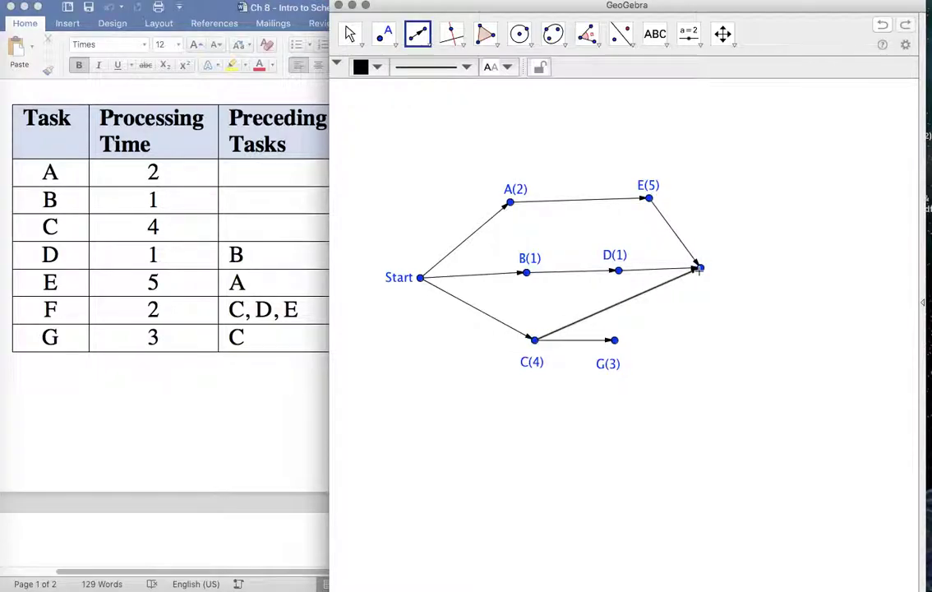
click(349, 33)
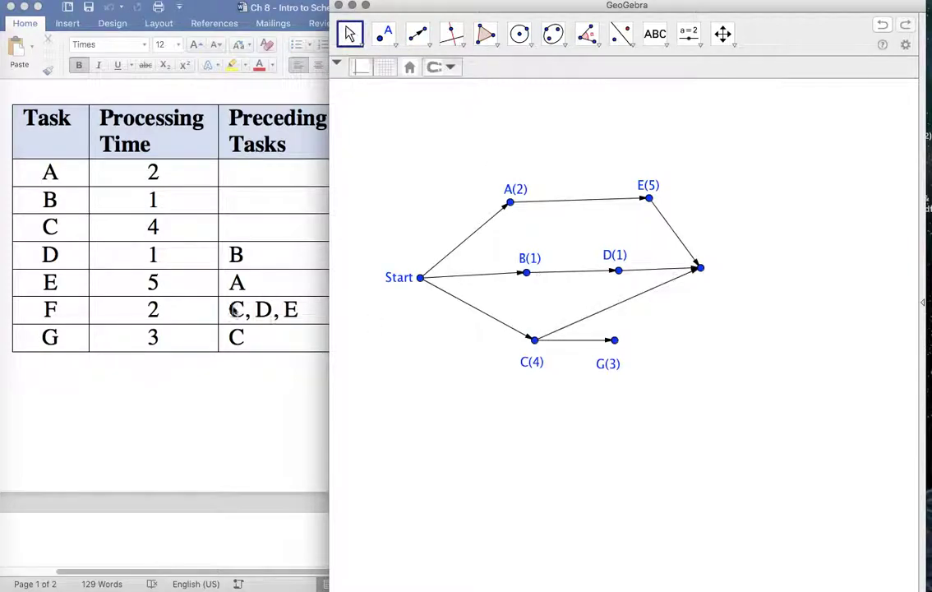
Give the convergence point the caption F(2) and show the caption as its label
right_click(700, 267)
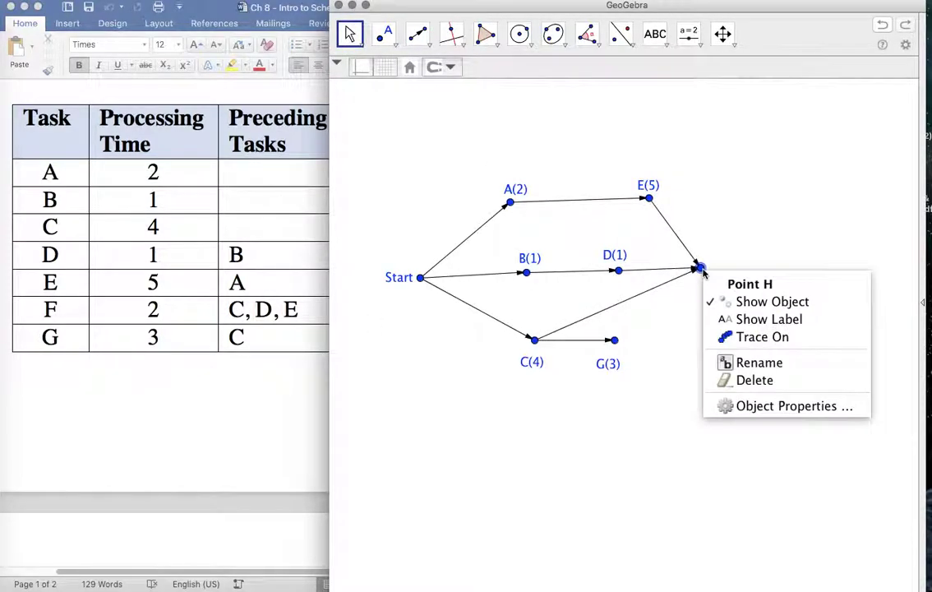
click(749, 406)
click(589, 235)
text(F(2)
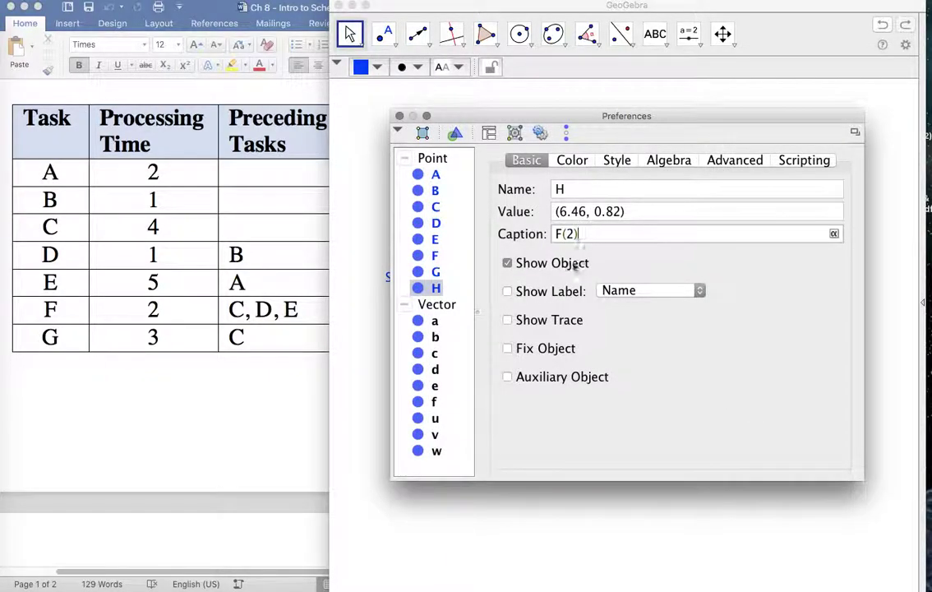
click(508, 293)
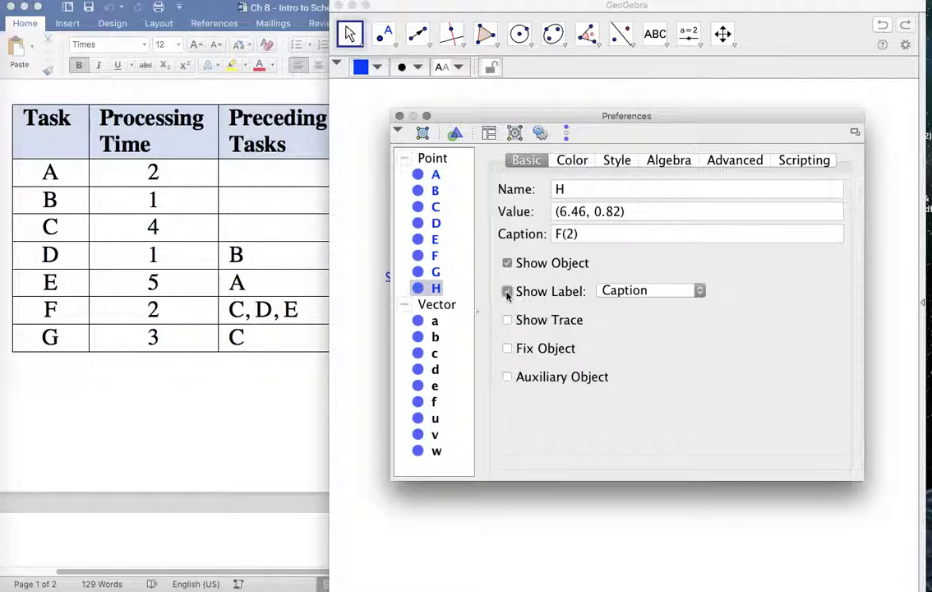
click(399, 116)
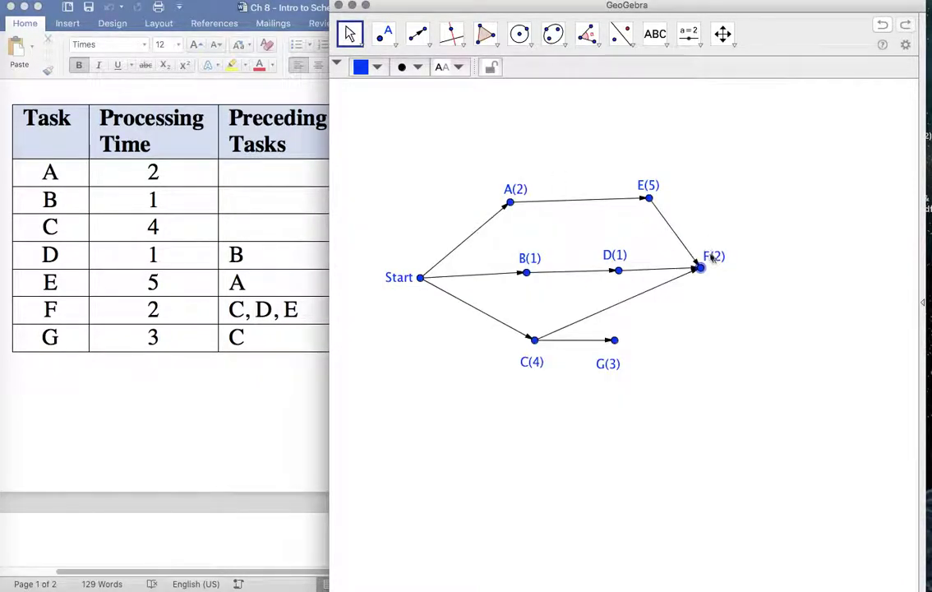
Lift the F(2) label and reposition G(3), D(1), B(1) and C(4) into a tidier layout
drag(711, 257, 710, 244)
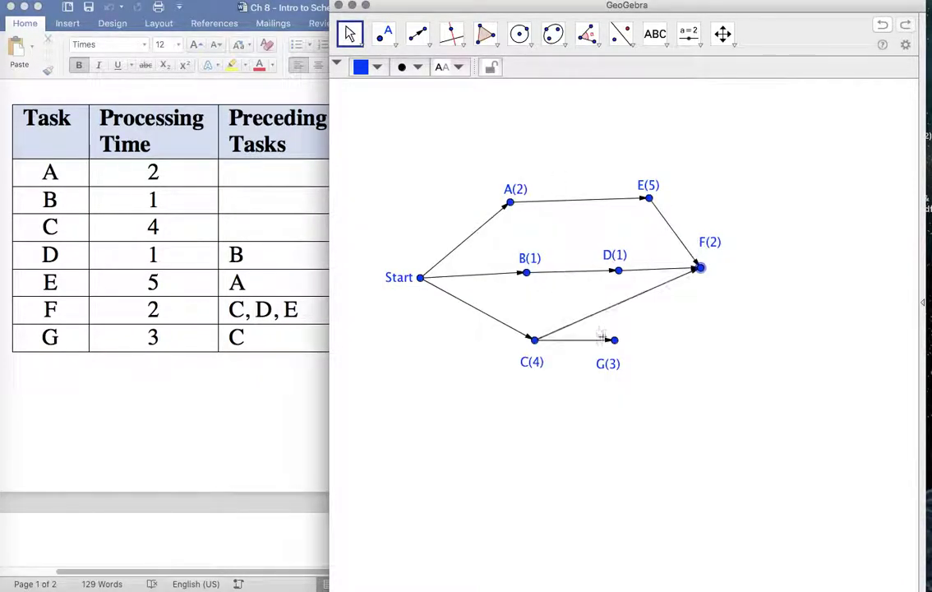
drag(614, 340, 683, 341)
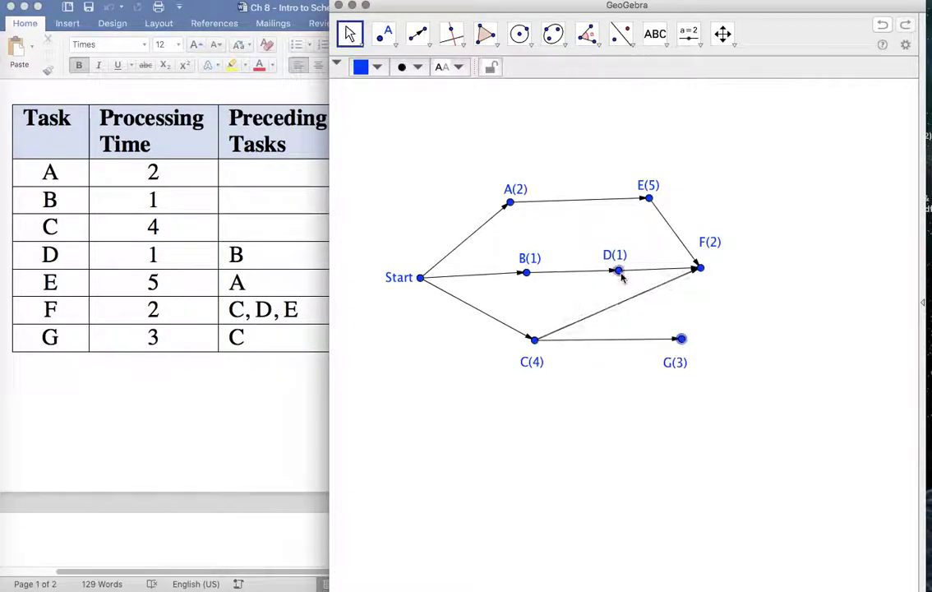
drag(620, 273, 622, 254)
drag(526, 274, 527, 248)
drag(534, 338, 550, 309)
drag(682, 339, 705, 310)
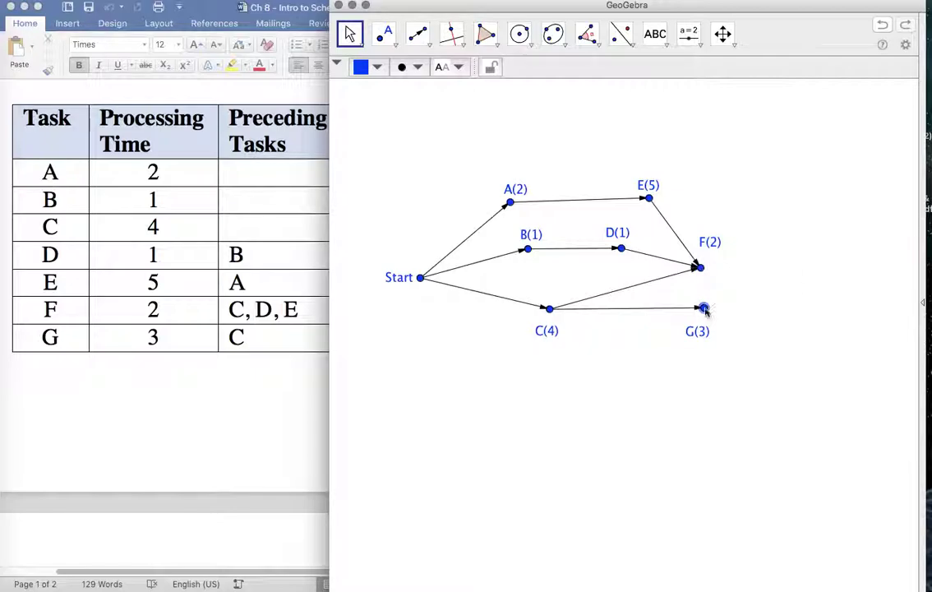
Draw vectors from F(2) and G(3) converging on a new final point at right
click(705, 308)
click(418, 33)
click(700, 267)
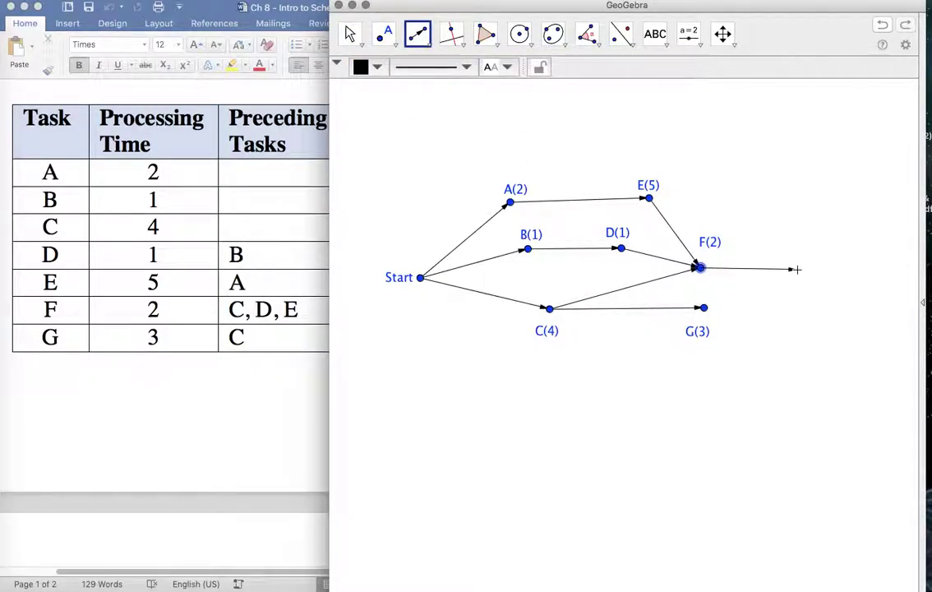
click(802, 267)
click(703, 307)
click(801, 268)
click(349, 33)
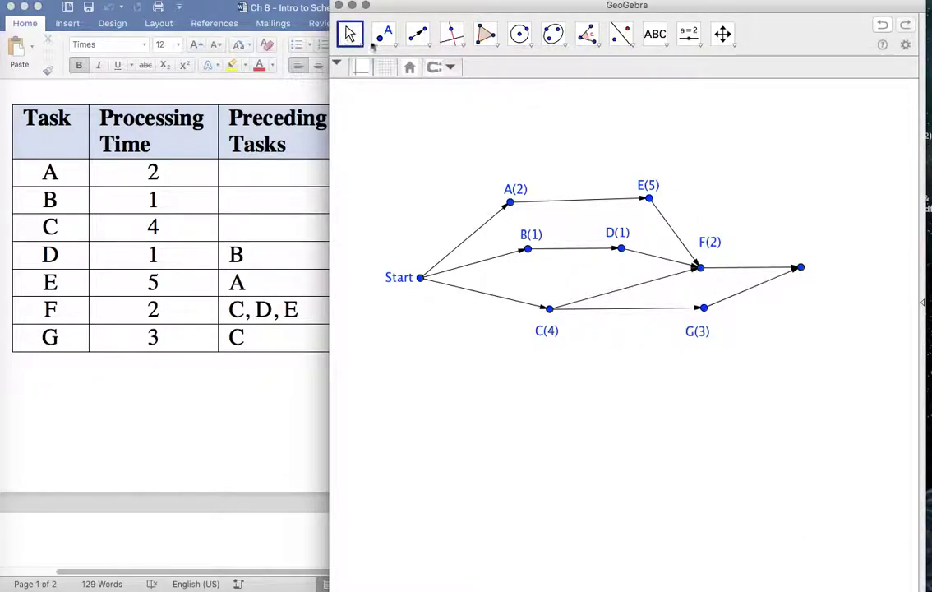
Caption the final point End and display the caption as its label
right_click(801, 268)
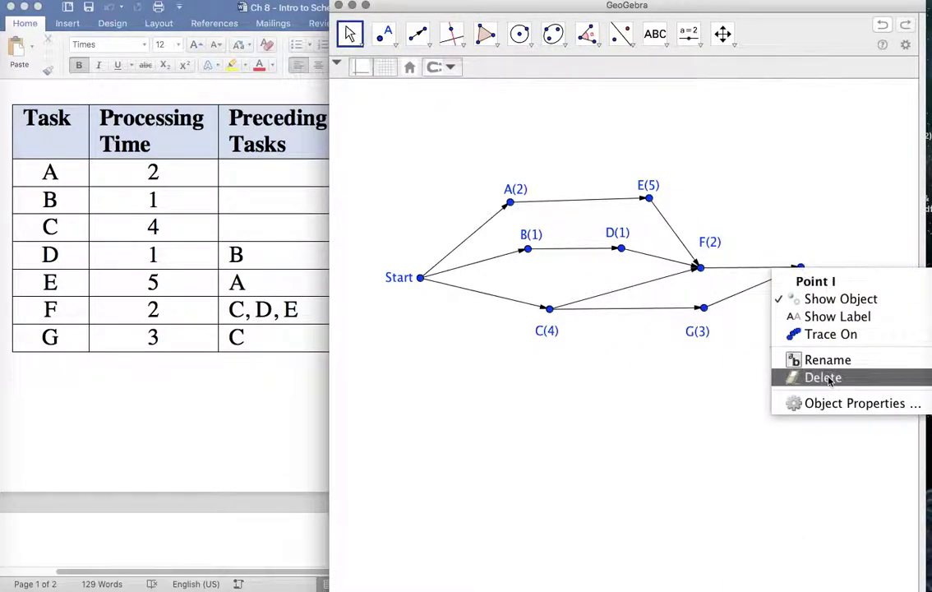
click(822, 402)
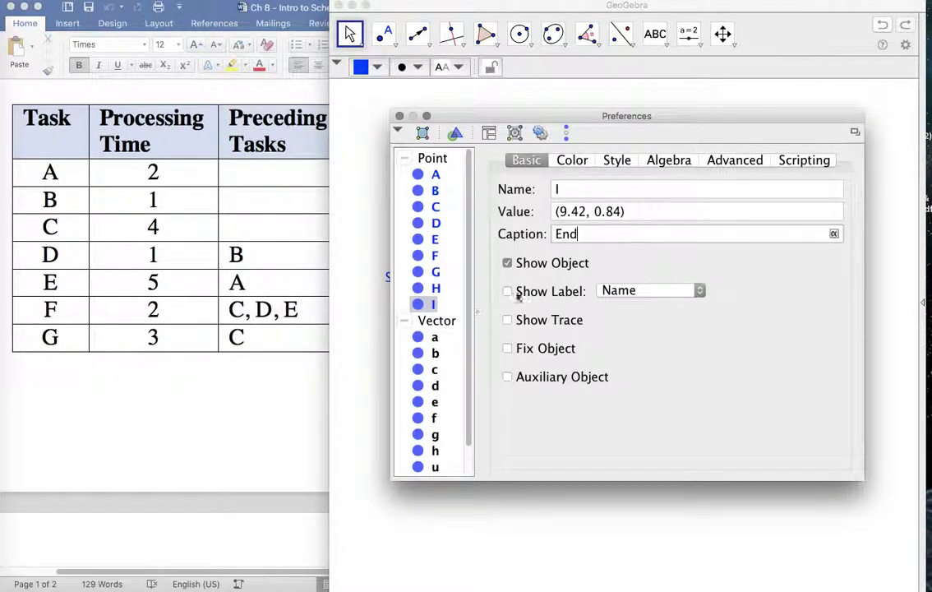
click(507, 292)
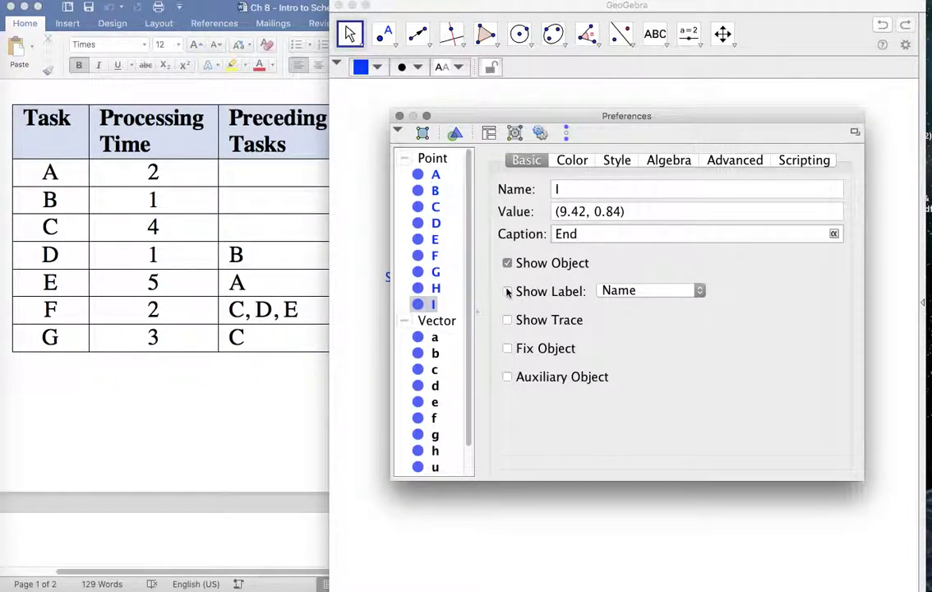
click(399, 116)
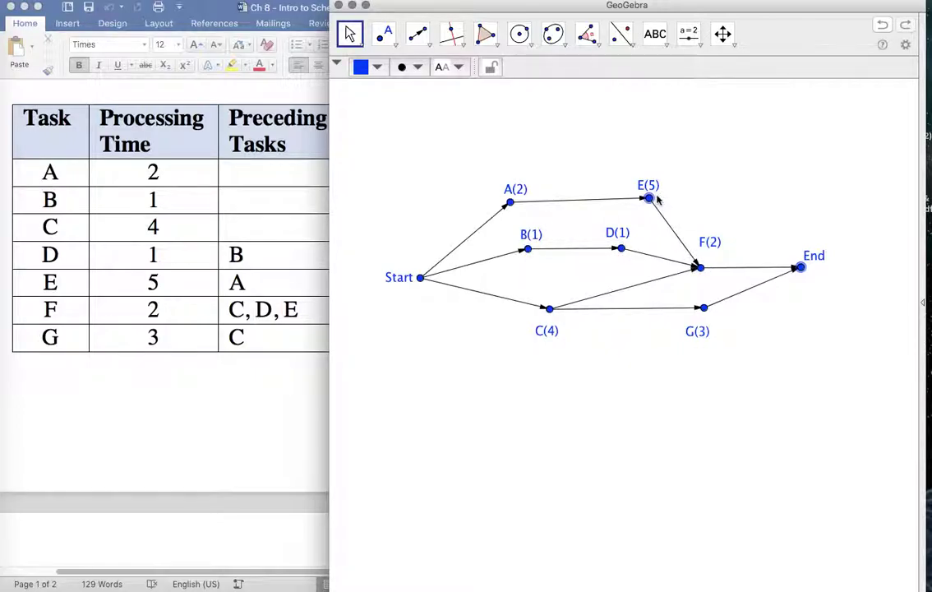
click(550, 309)
Add the text 'Project Digraph' above the diagram
click(655, 34)
click(678, 67)
click(461, 132)
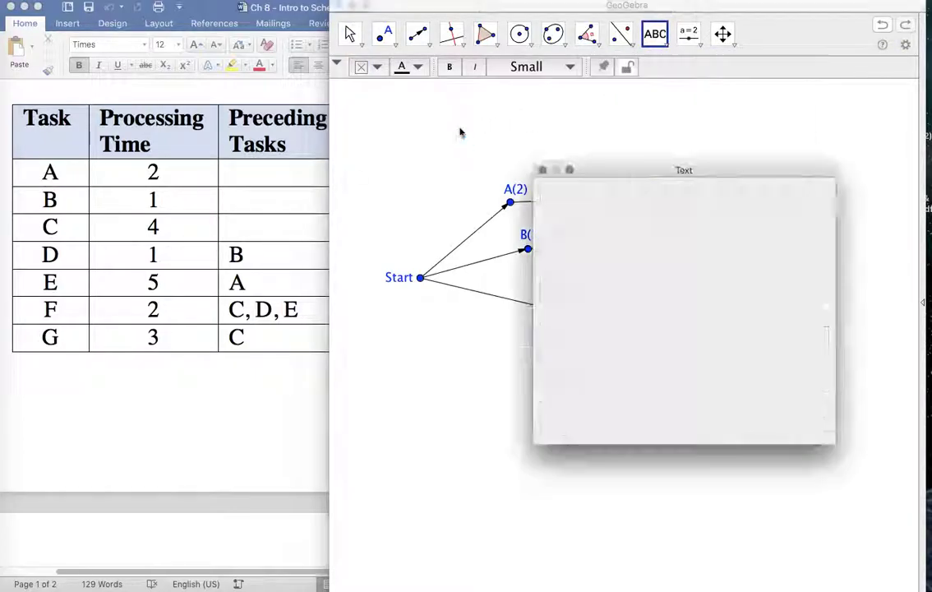
text(Projec)
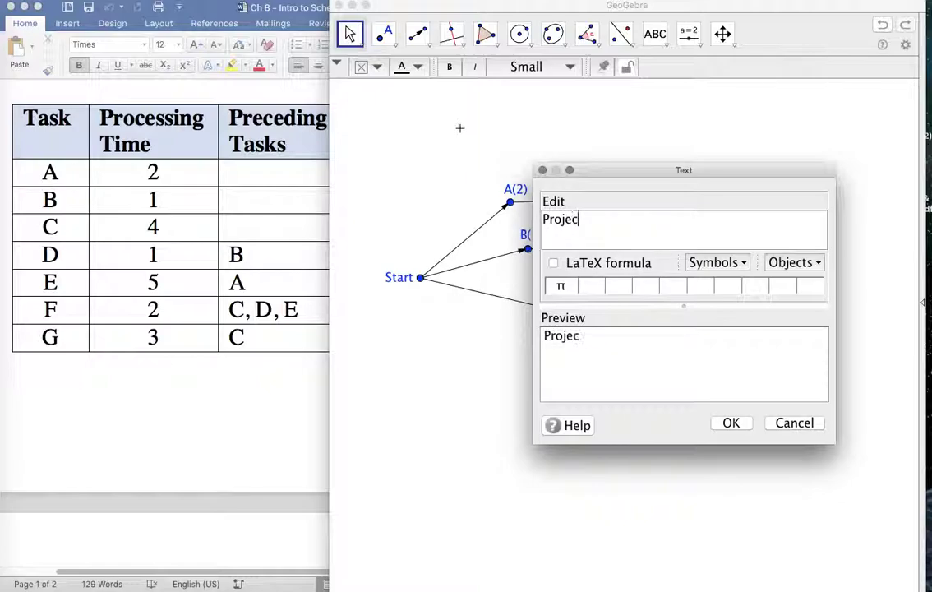
text(t Digraph)
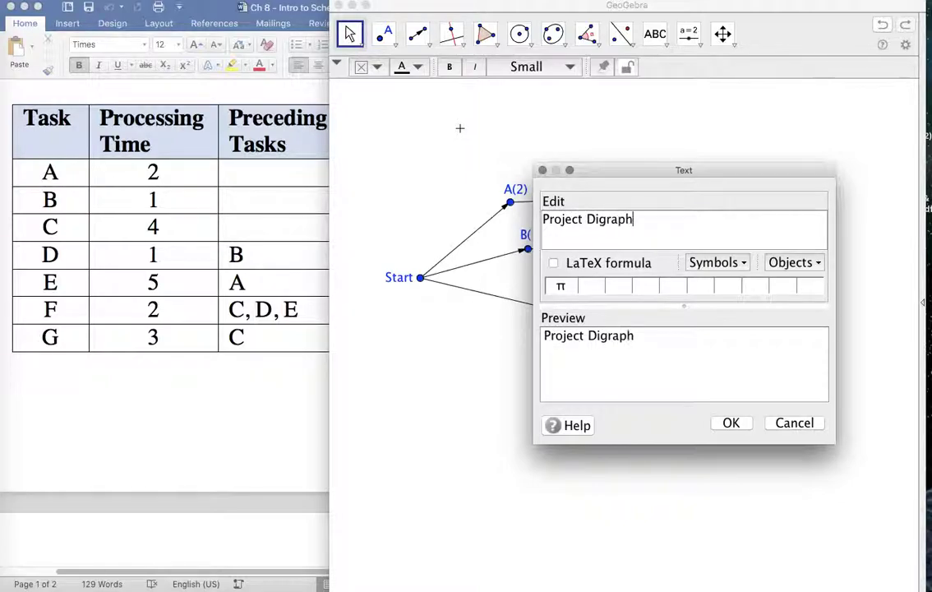
click(742, 423)
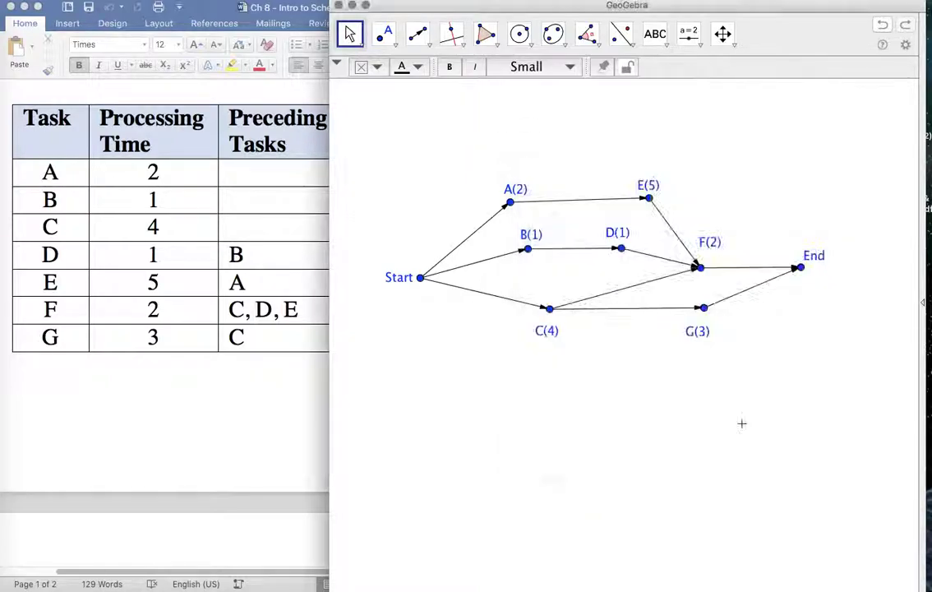
Centre the Project Digraph title above the diagram and make it Medium size and bold
click(349, 34)
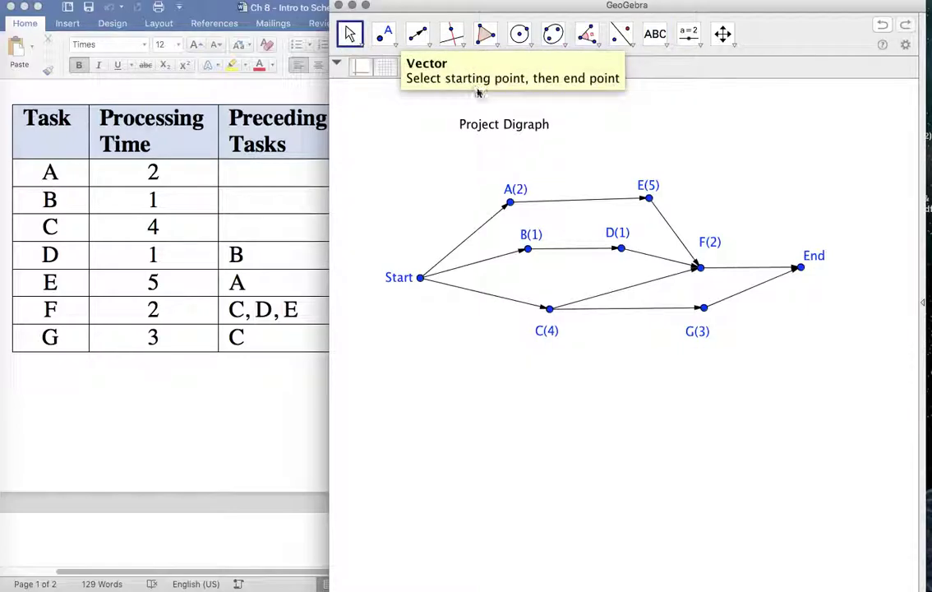
click(493, 130)
drag(493, 130, 557, 166)
click(569, 67)
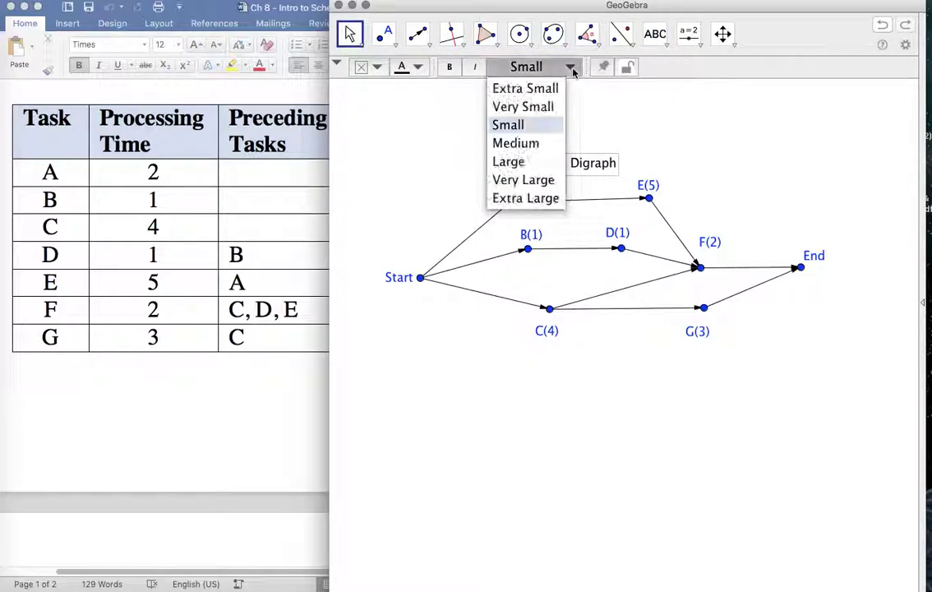
click(534, 145)
click(449, 66)
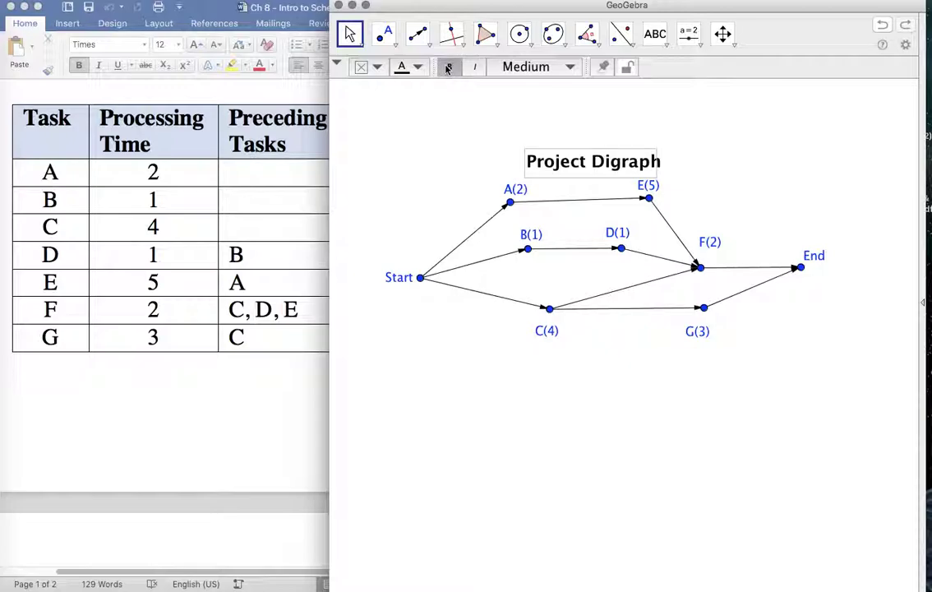
drag(575, 172, 565, 162)
click(558, 410)
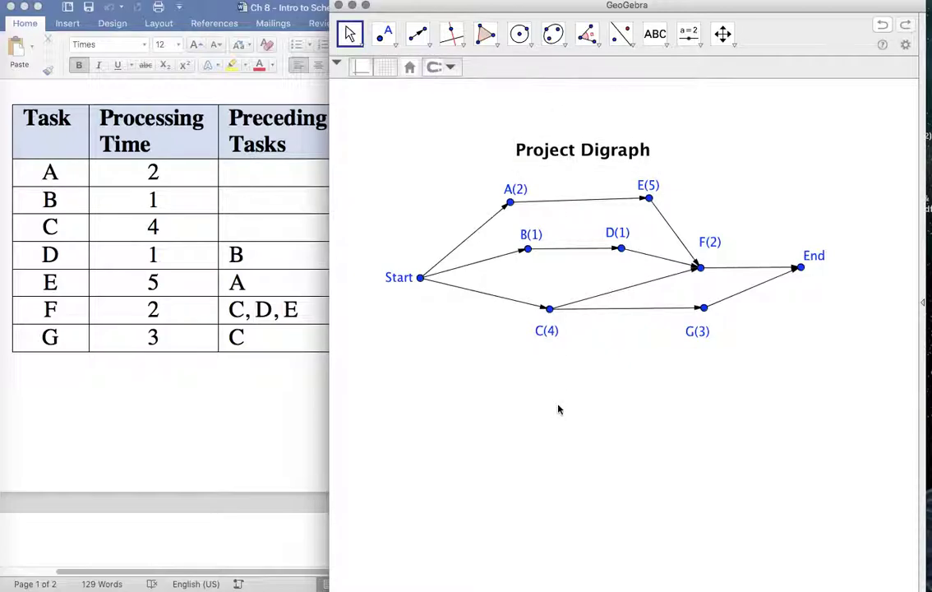